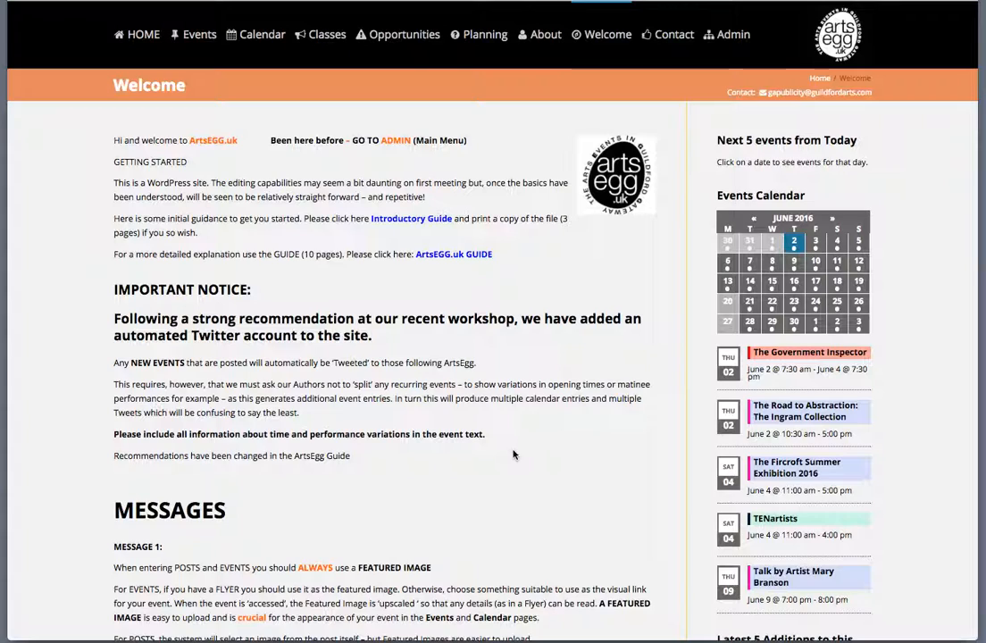
# - Go to the ArtsEGG site's WordPress Dashboard through the Admin link in the top menu
pyautogui.click(730, 41)
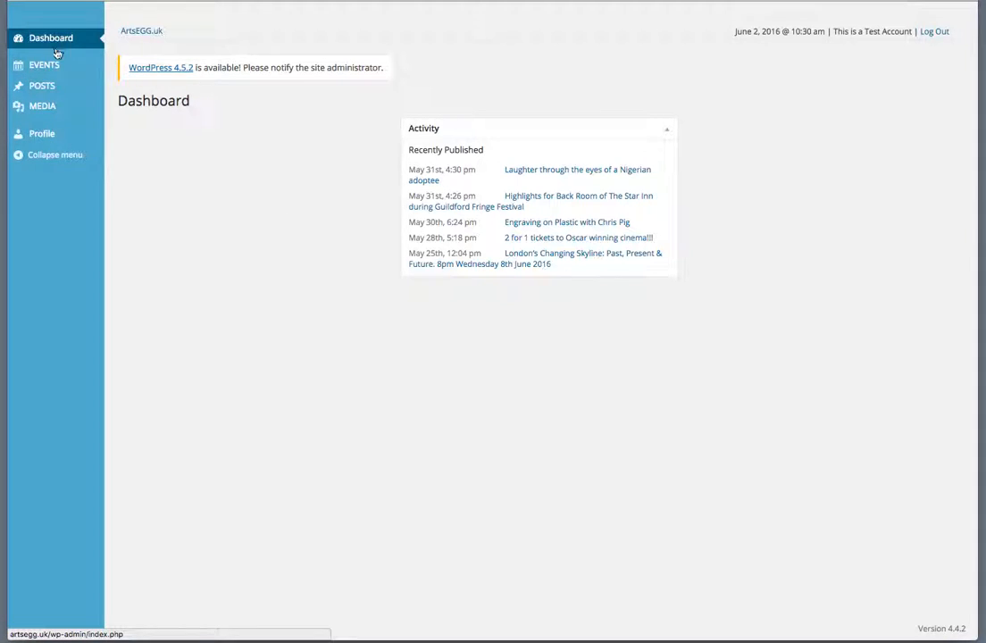
pyautogui.moveTo(51, 86)
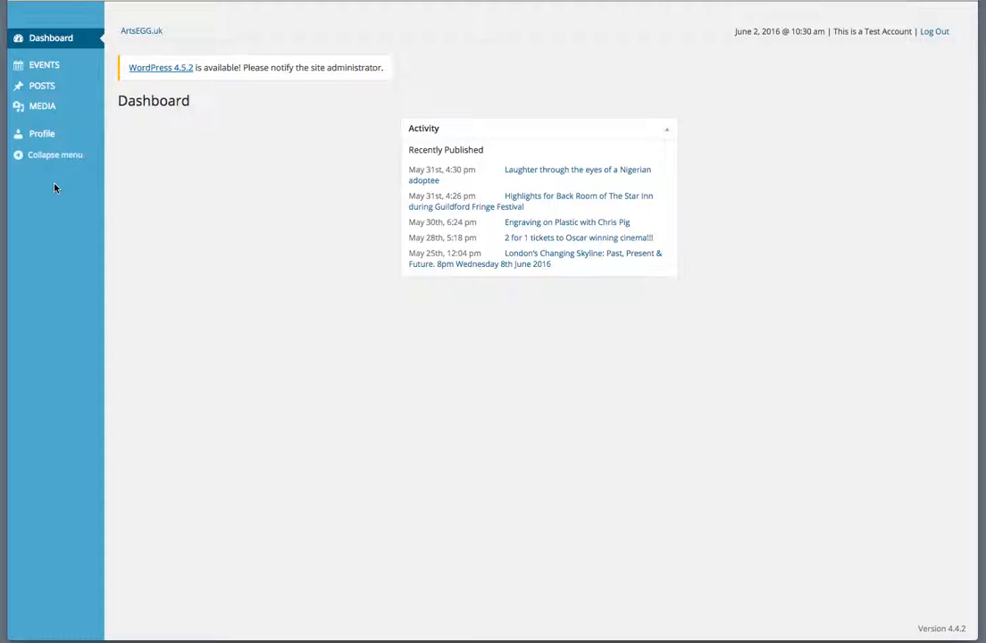
# - Open the Profile page and try the Midnight and Coffee colour schemes, then return to Blue
pyautogui.click(45, 137)
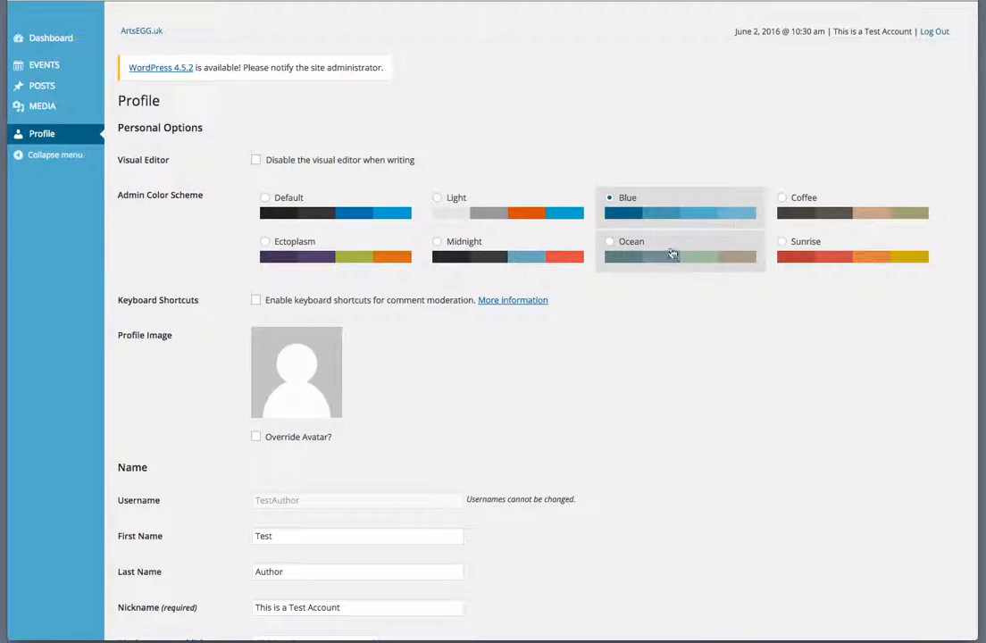
pyautogui.click(520, 256)
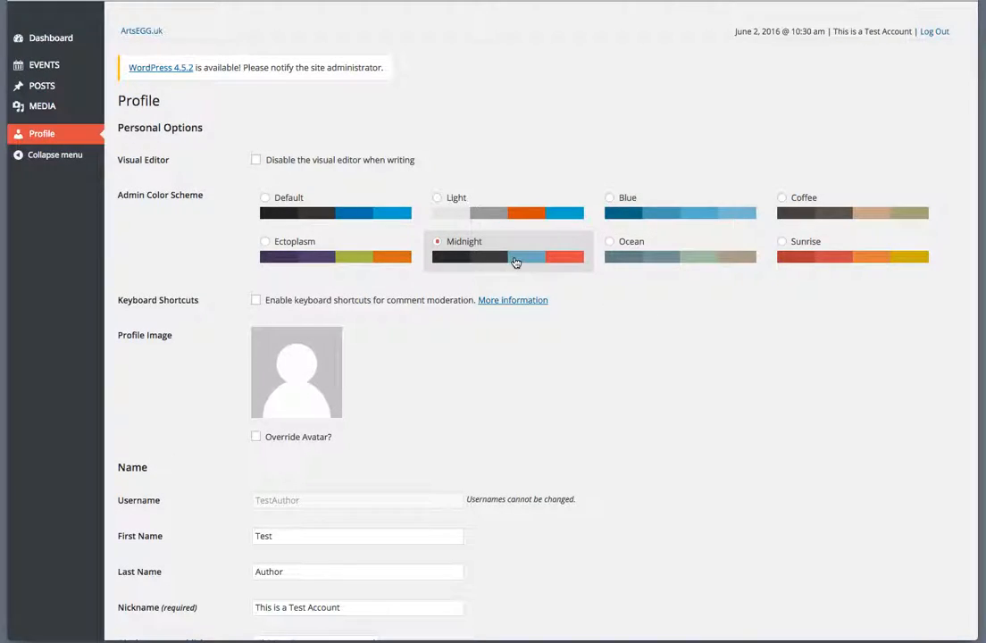
pyautogui.click(826, 218)
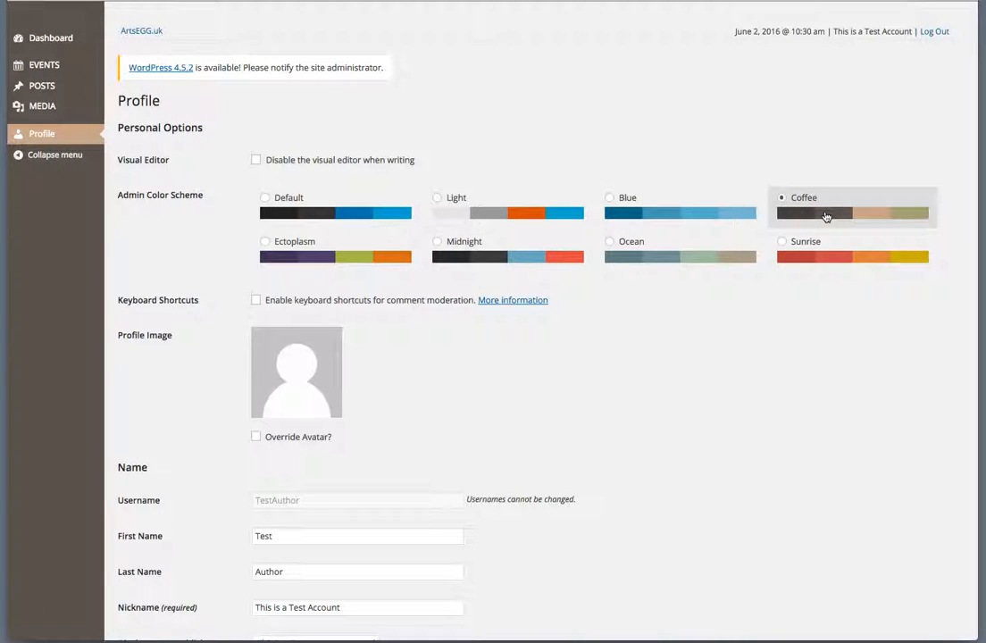
pyautogui.click(686, 216)
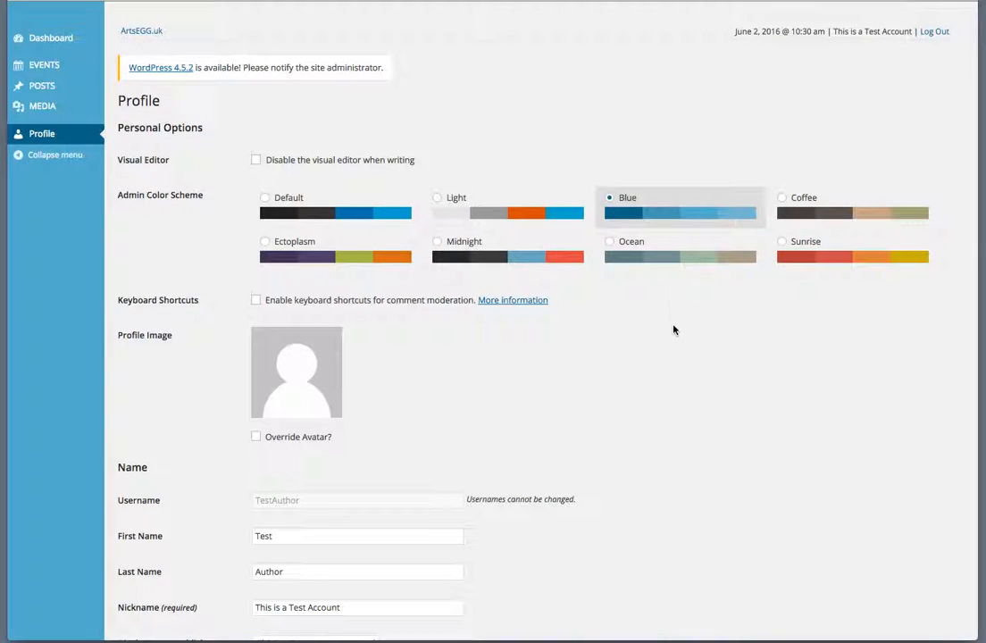
pyautogui.scroll(-5, 673, 329)
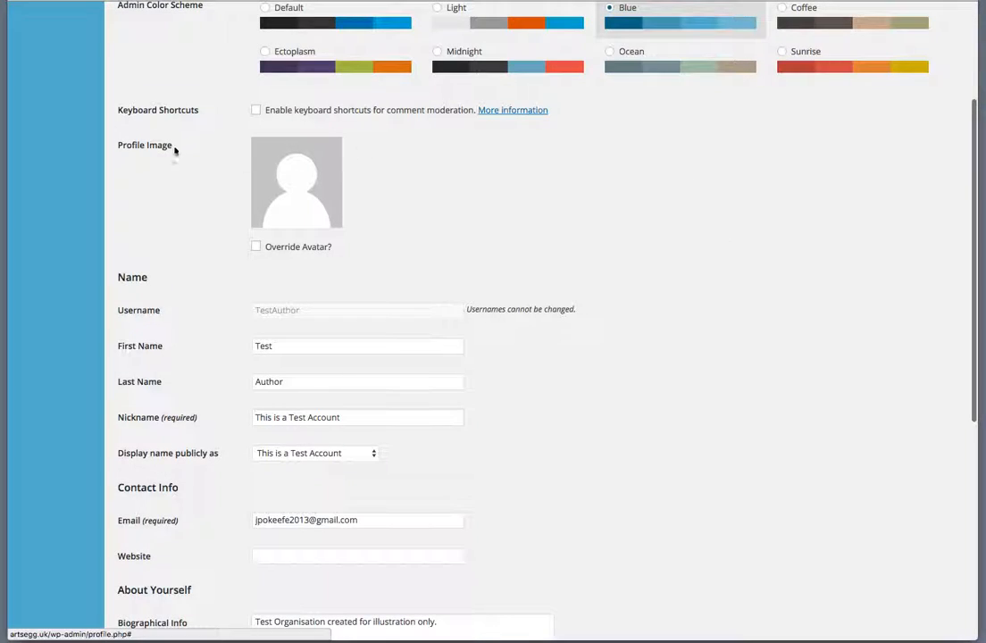
pyautogui.moveTo(287, 167)
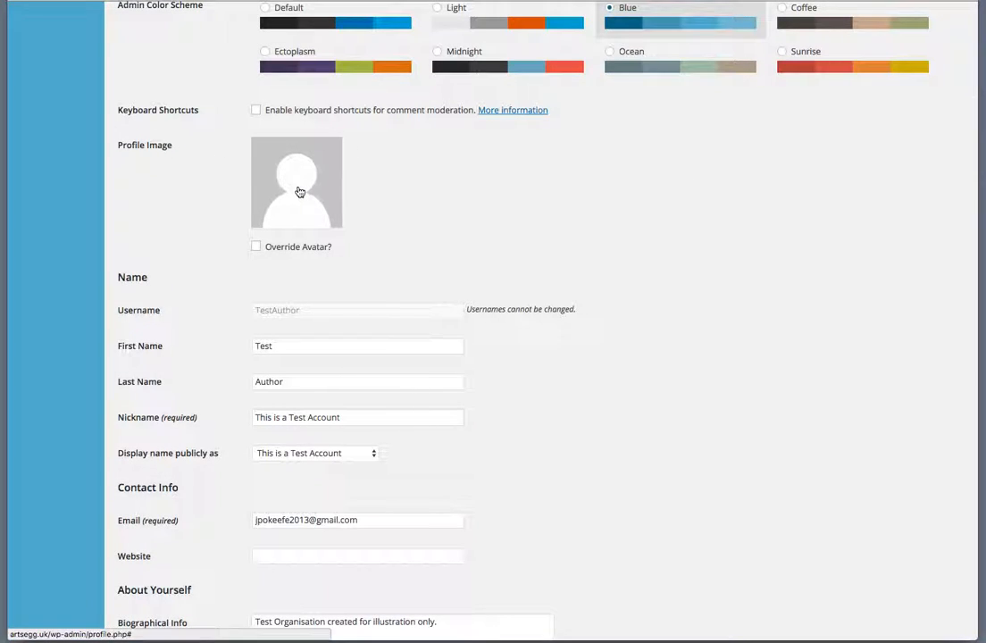
# - Upload ArtsEggMonoPositive.jpg as the profile image and tick Override Avatar?
pyautogui.click(300, 192)
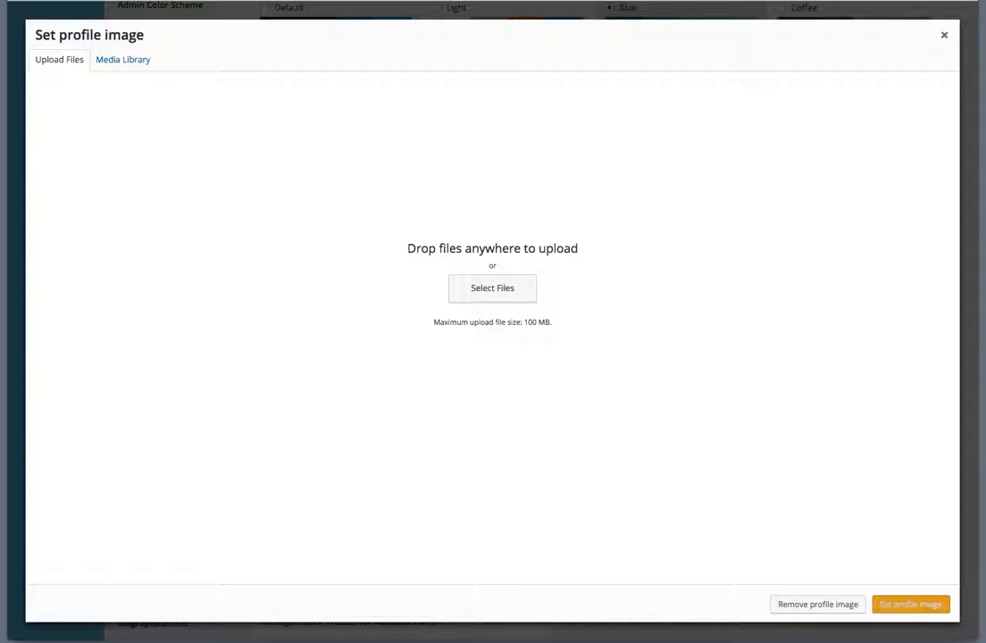
pyautogui.moveTo(982, 205); pyautogui.dragTo(502, 224)
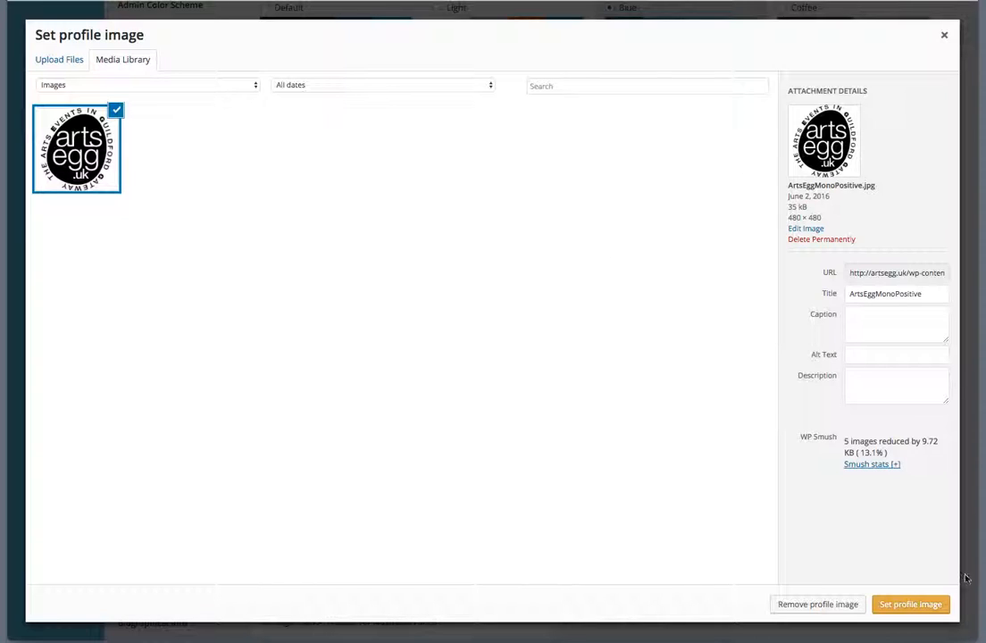
pyautogui.click(909, 603)
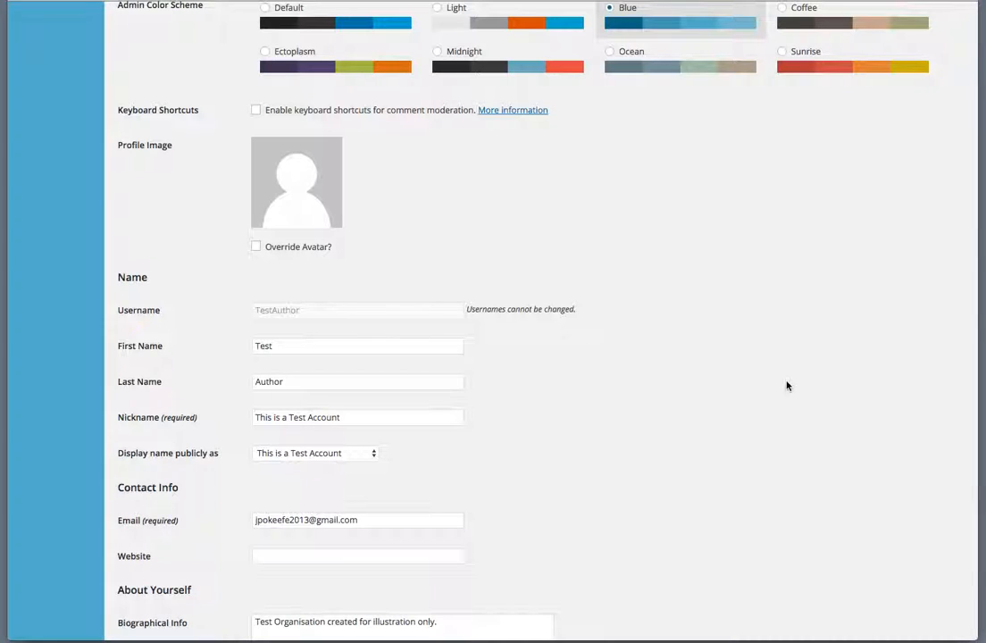
pyautogui.click(256, 247)
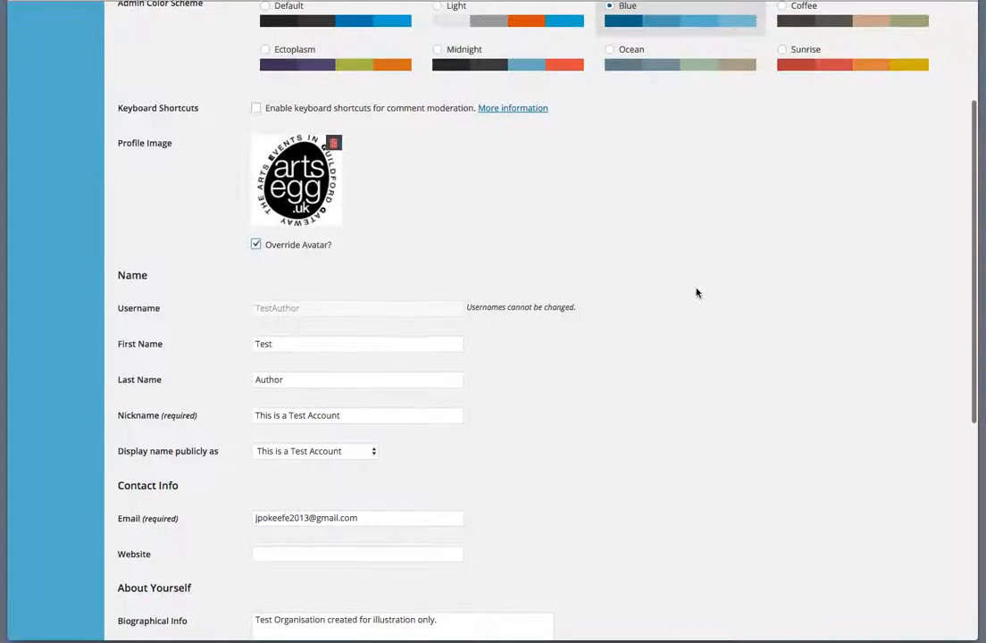
# - Review the name, contact and account fields, then save with Update Profile
pyautogui.scroll(-2, 698, 293)
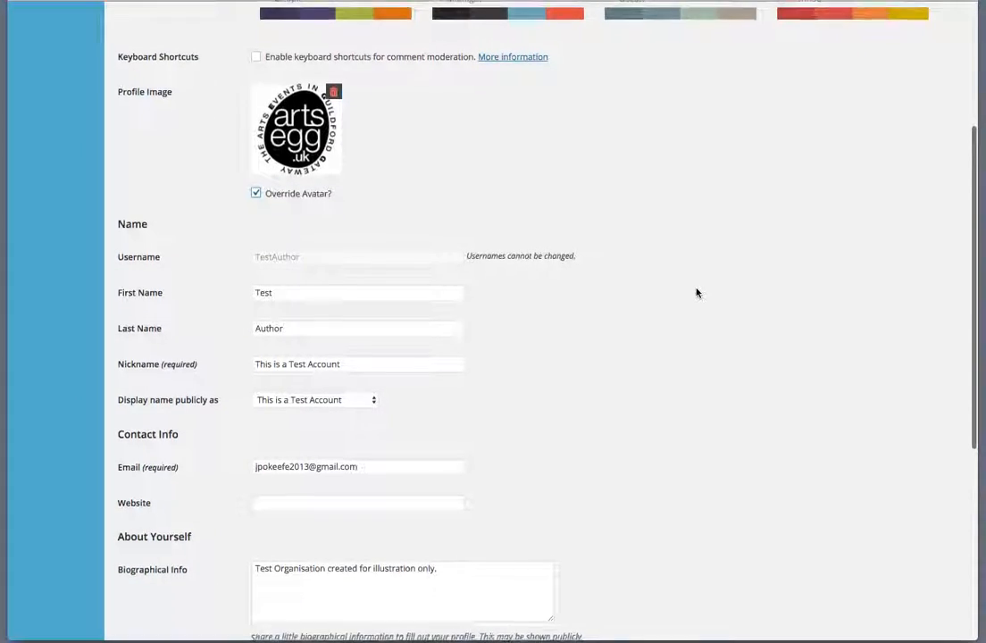
pyautogui.scroll(-4, 697, 293)
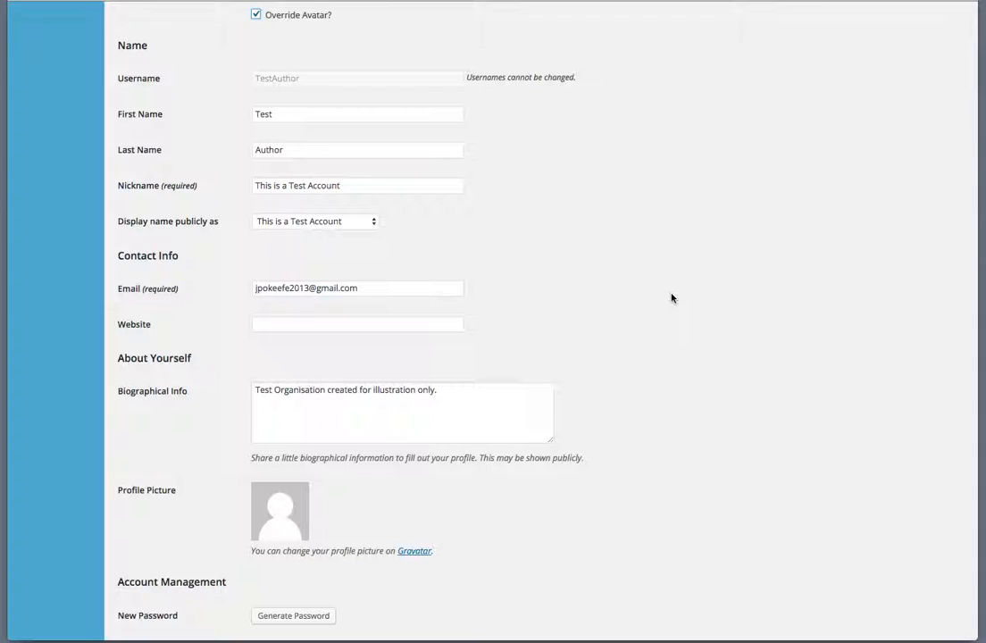
pyautogui.scroll(5, 671, 297)
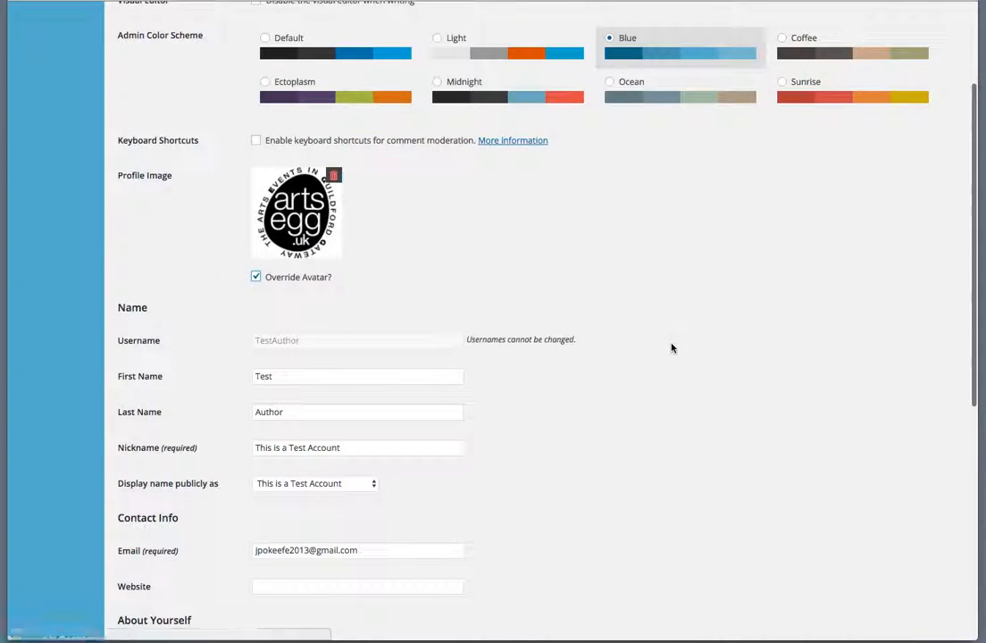
pyautogui.scroll(-4, 671, 348)
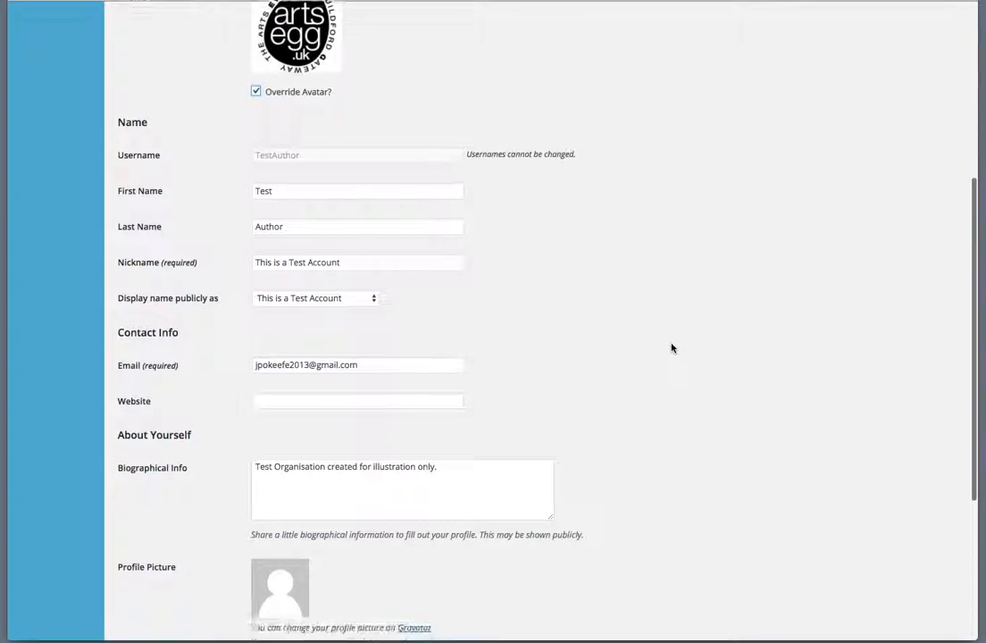
pyautogui.scroll(-1, 671, 348)
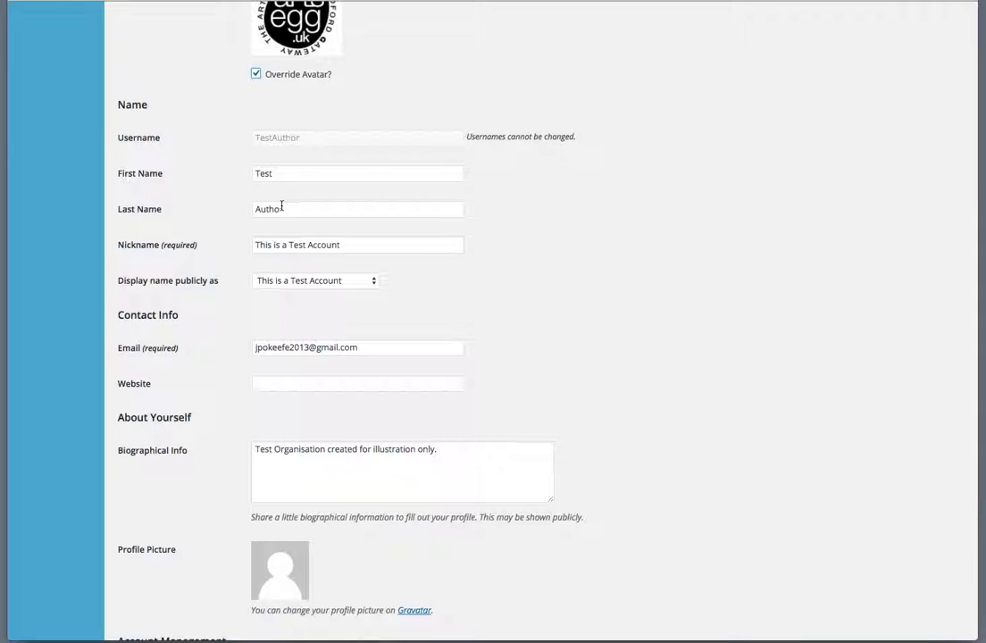
pyautogui.scroll(-2, 521, 288)
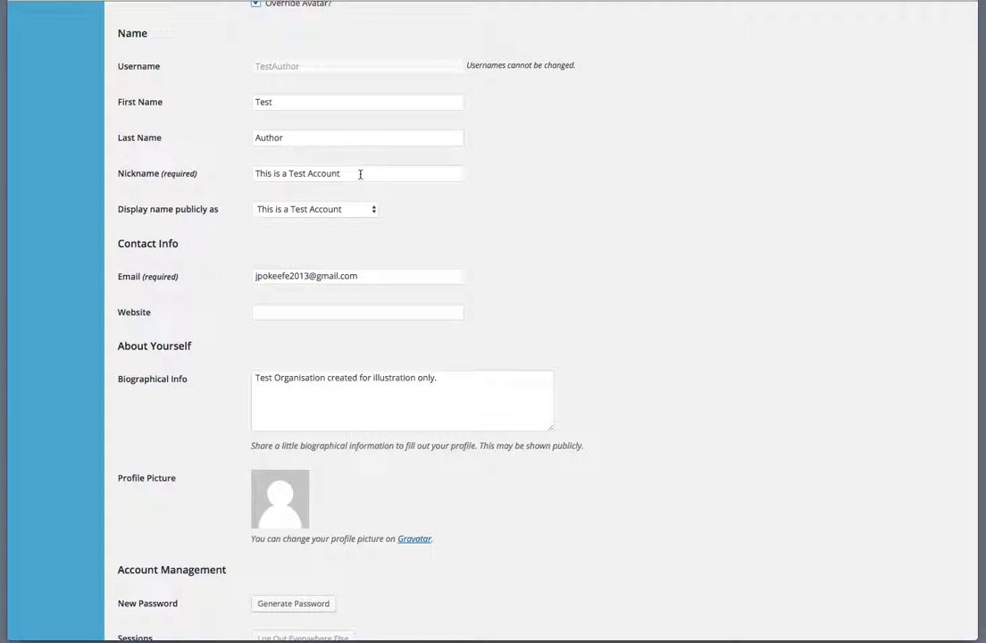
pyautogui.scroll(-3, 653, 242)
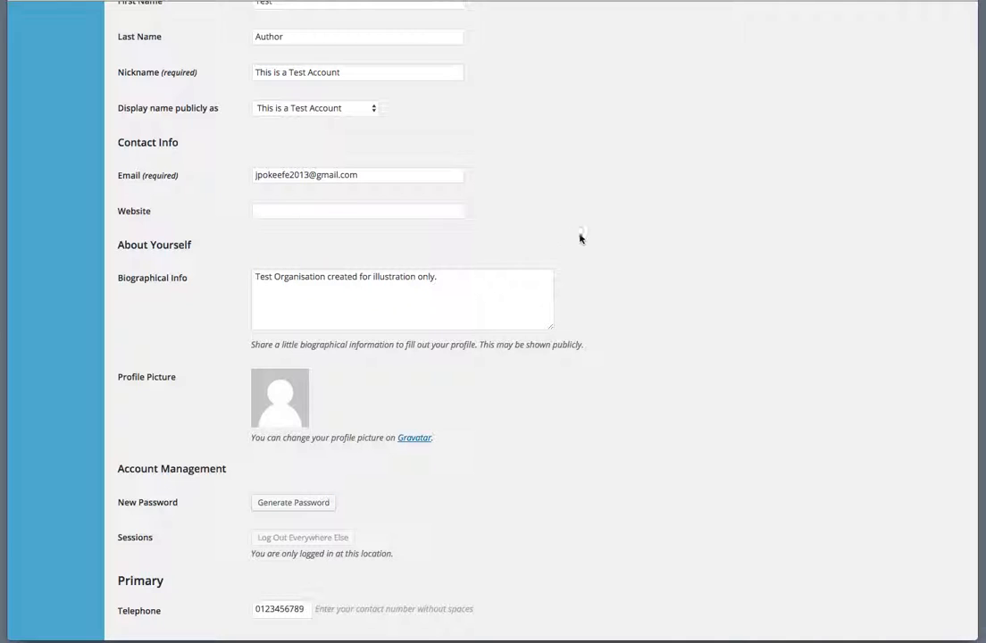
pyautogui.scroll(-2, 638, 246)
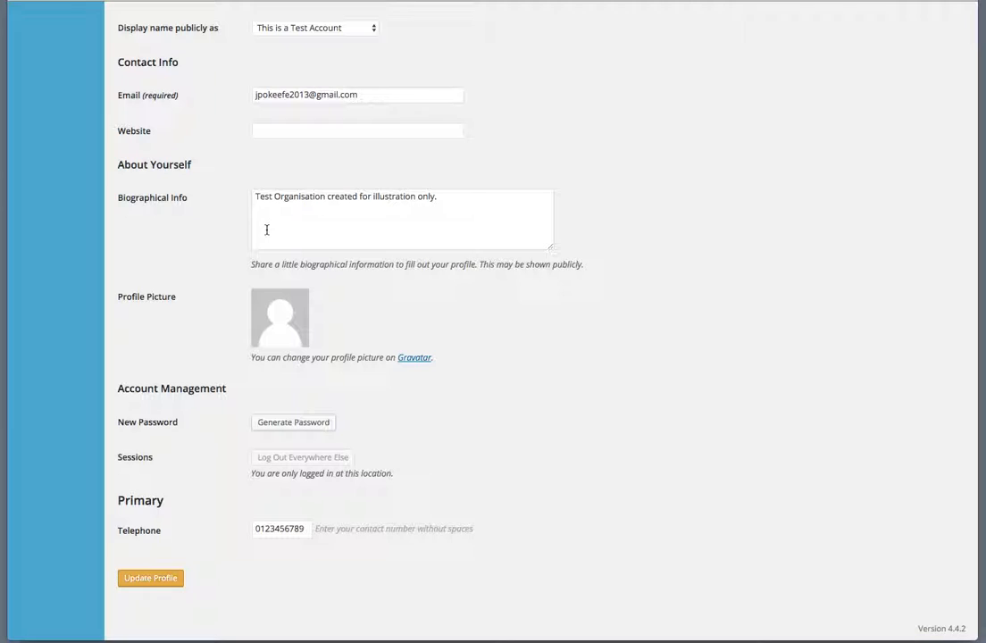
pyautogui.scroll(-2, 715, 291)
pyautogui.click(146, 578)
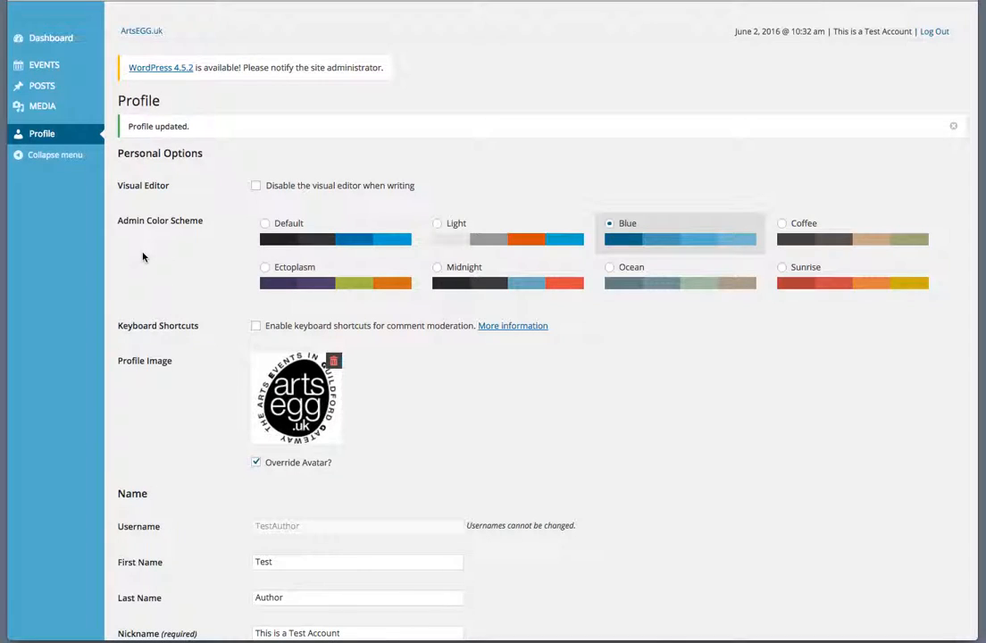
# - Open All Posts, try the Published filter, then settle on Mine to show only the draft
pyautogui.moveTo(43, 91)
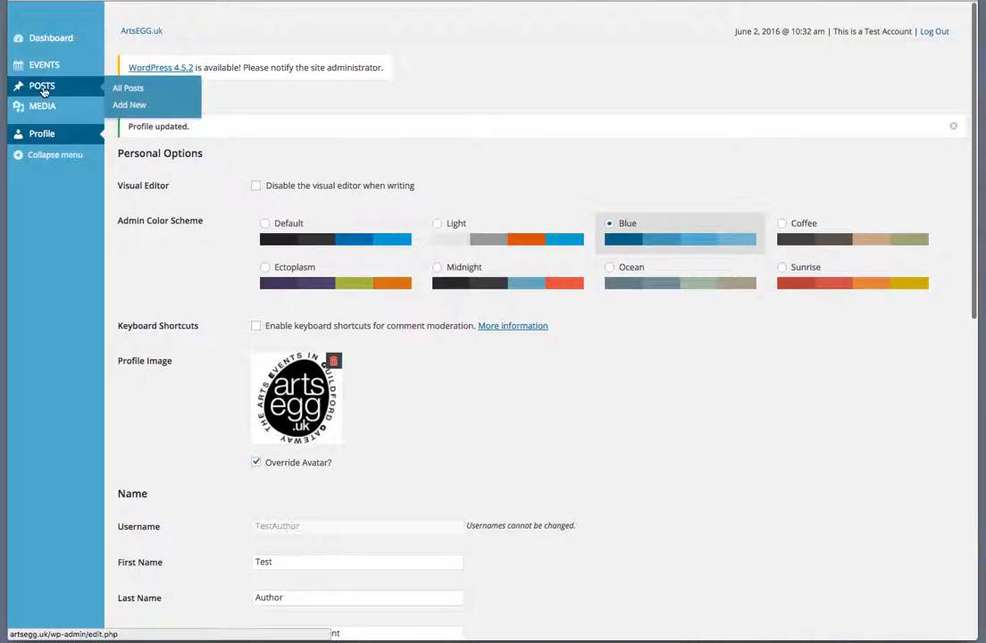
pyautogui.click(133, 89)
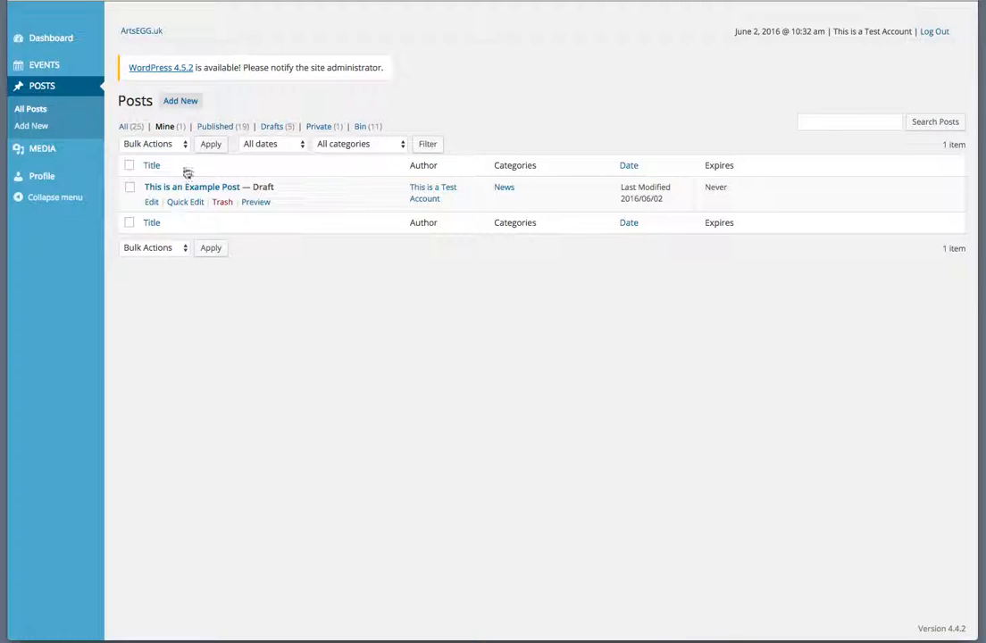
pyautogui.click(168, 127)
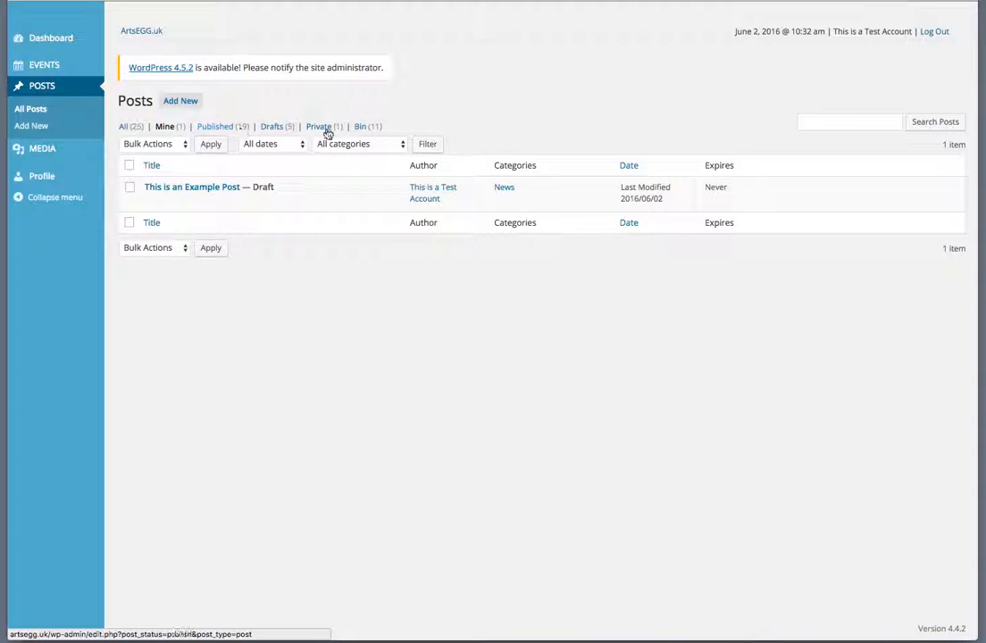
pyautogui.click(221, 127)
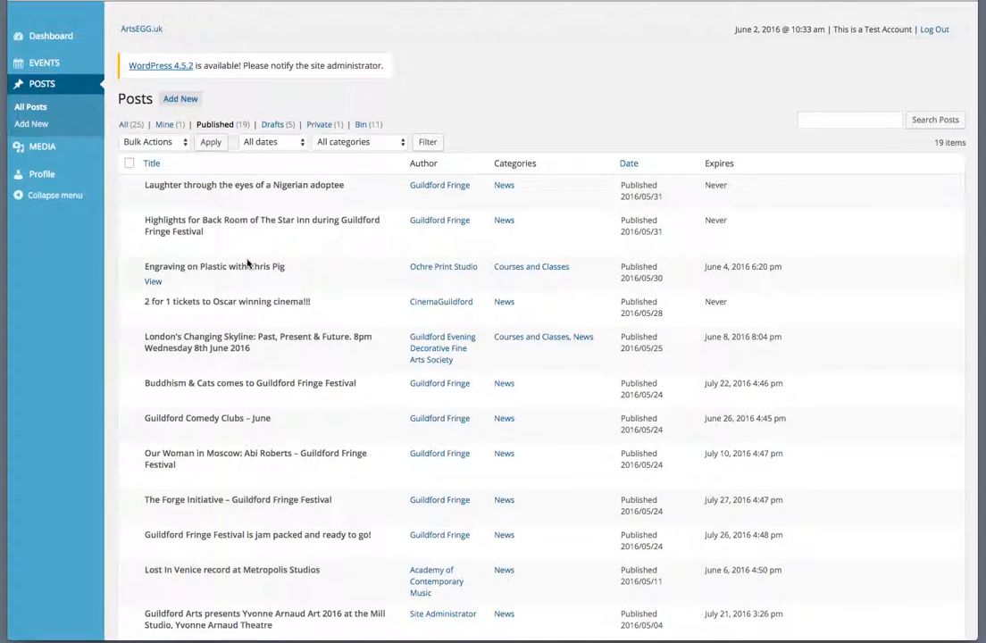
pyautogui.scroll(-1, 248, 261)
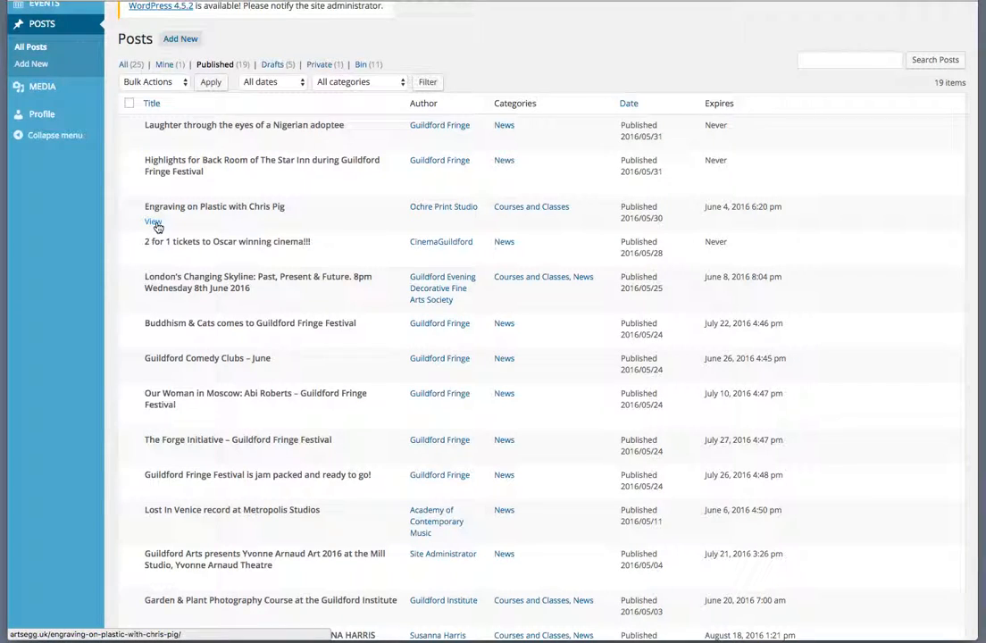
pyautogui.scroll(1, 259, 184)
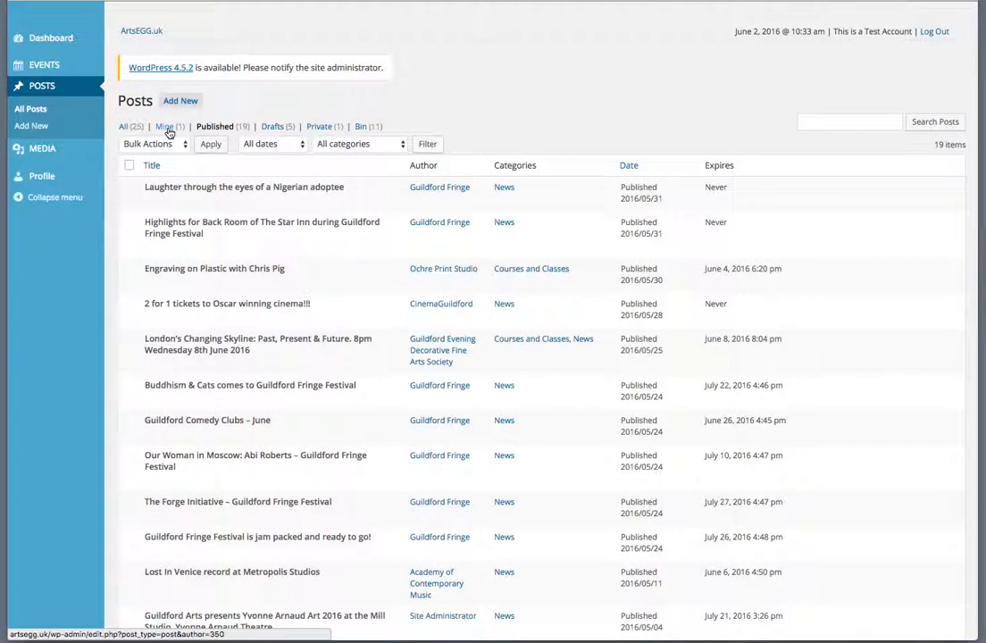
pyautogui.scroll(-10, 185, 302)
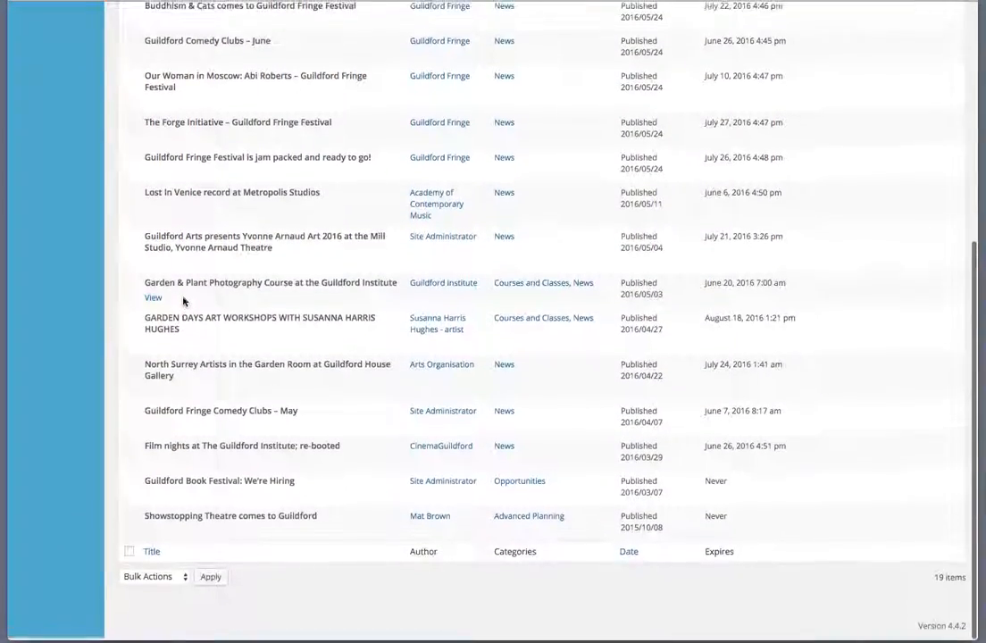
pyautogui.scroll(10, 183, 302)
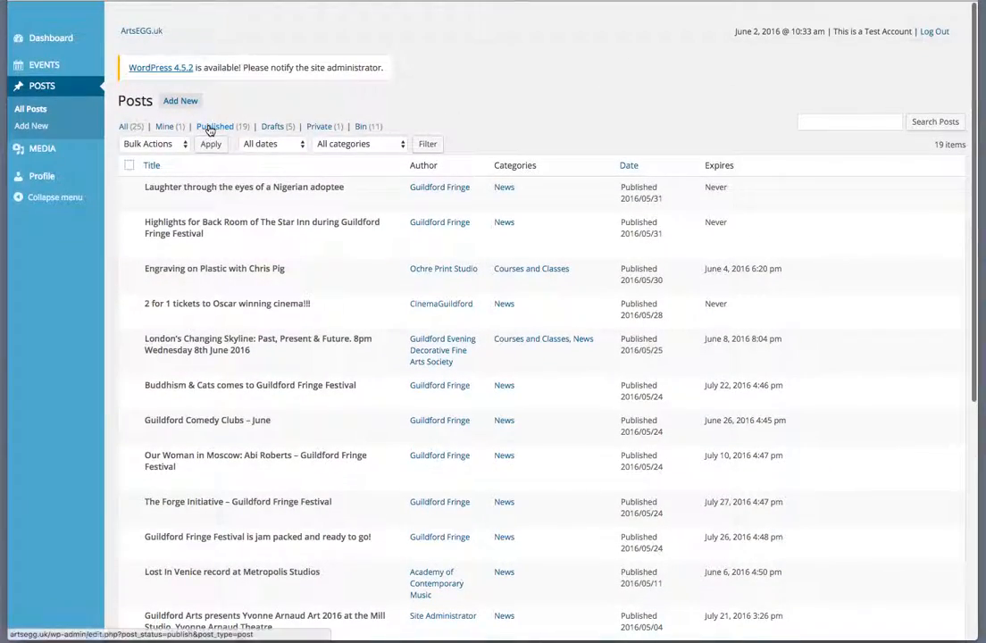
pyautogui.click(168, 127)
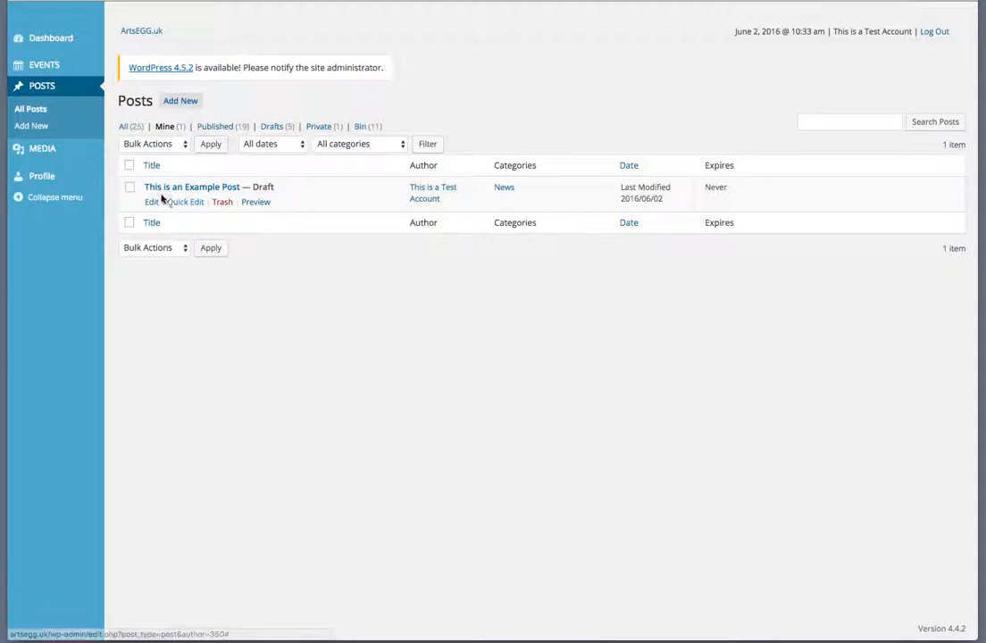
# - Edit the draft 'This is an Example Post' and place the cursor in its empty body
pyautogui.click(153, 202)
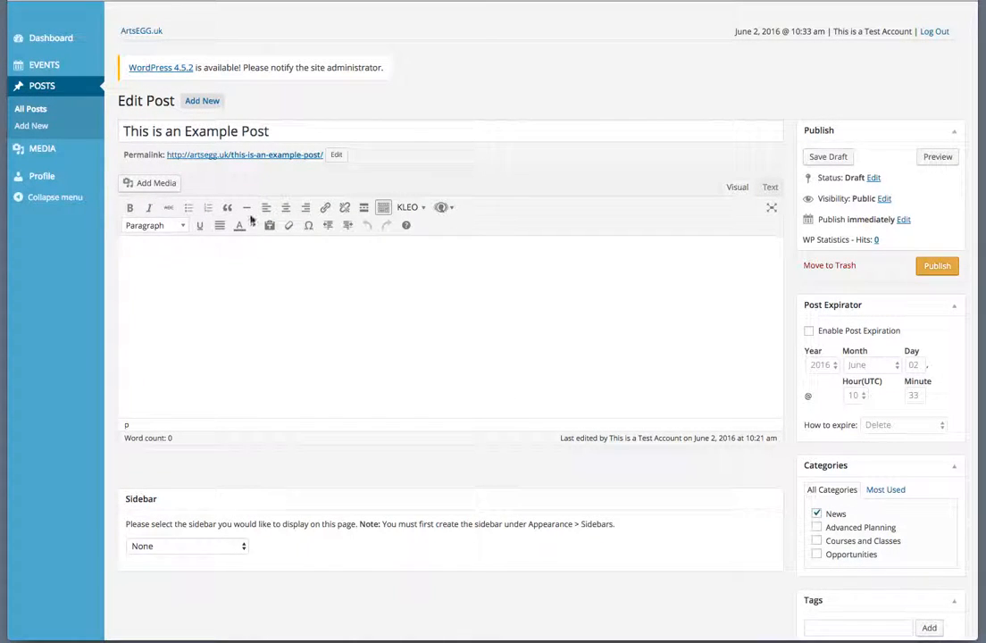
pyautogui.click(431, 241)
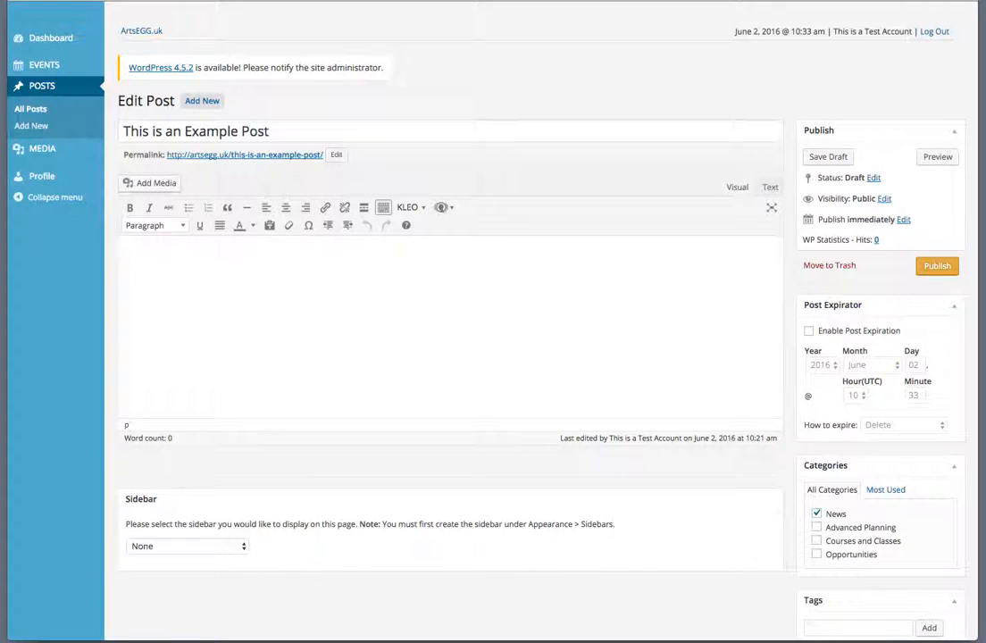
# - Copy the grants text from the Word title through guidance item 6, then return to the post body
pyautogui.press('super+Tab')
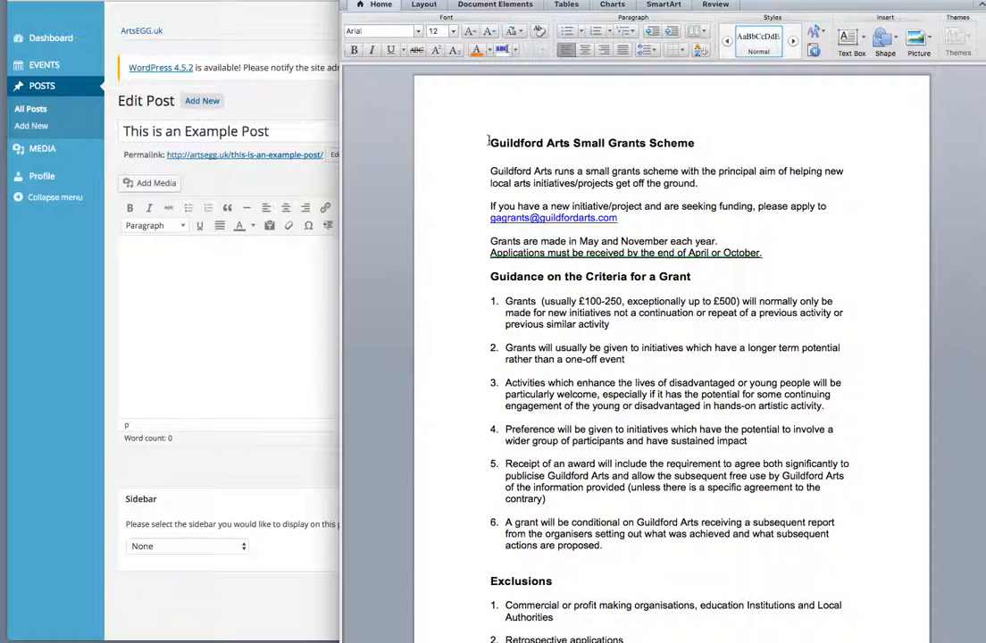
pyautogui.moveTo(490, 143); pyautogui.dragTo(738, 558)
pyautogui.rightClick(607, 308)
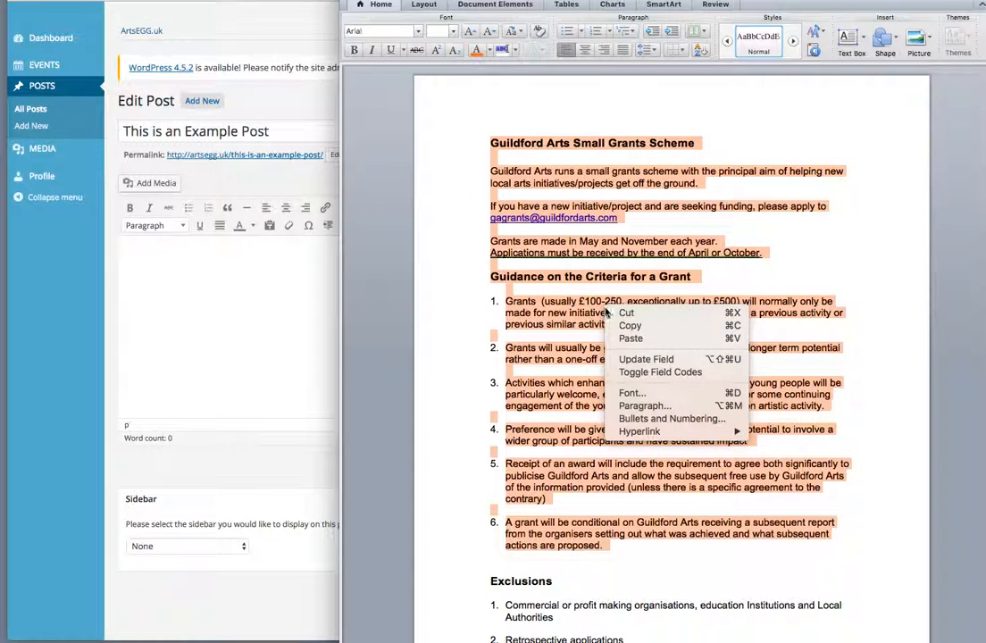
pyautogui.click(632, 329)
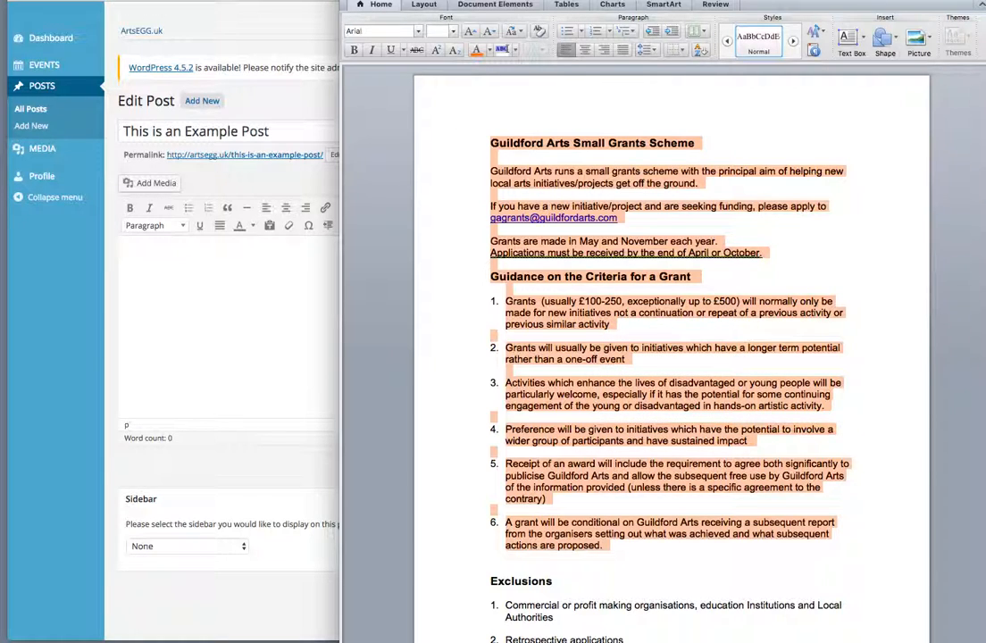
pyautogui.click(323, 69)
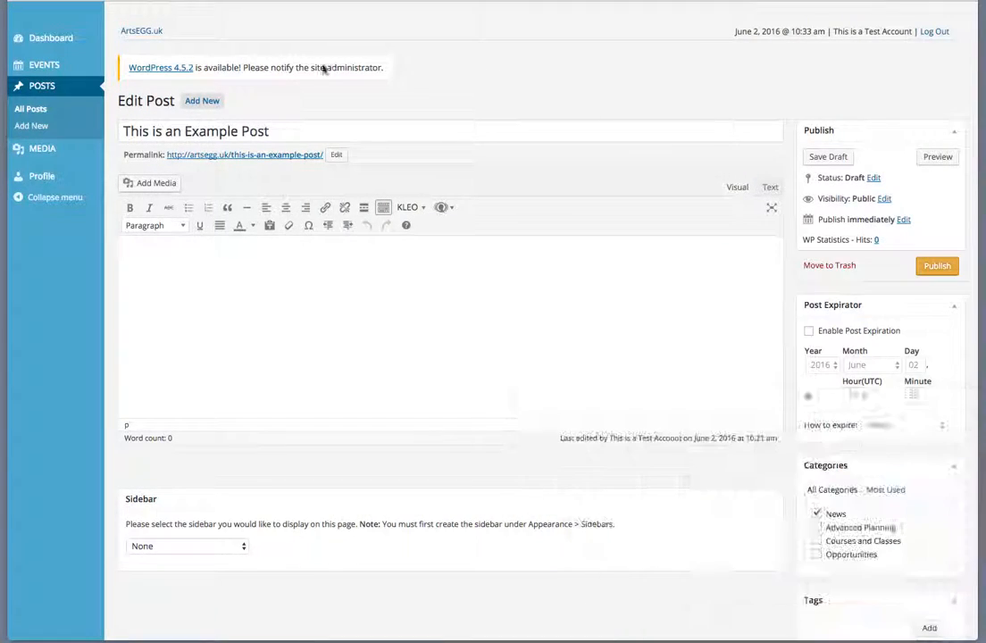
pyautogui.click(139, 249)
# - Paste the grants text and delete the empty lines in the introduction up to the Guidance heading
pyautogui.rightClick(139, 250)
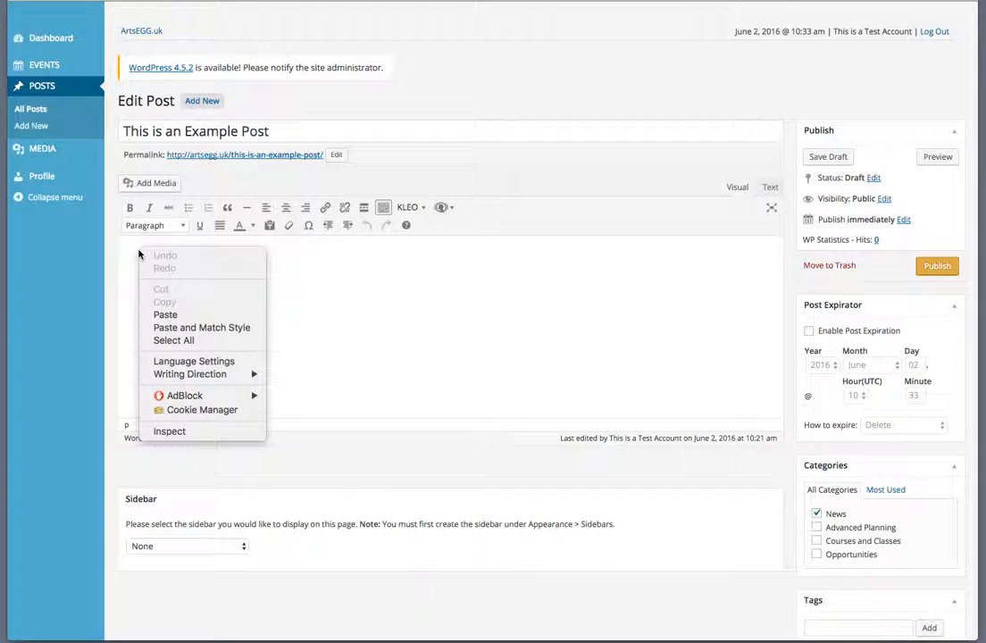
pyautogui.click(167, 314)
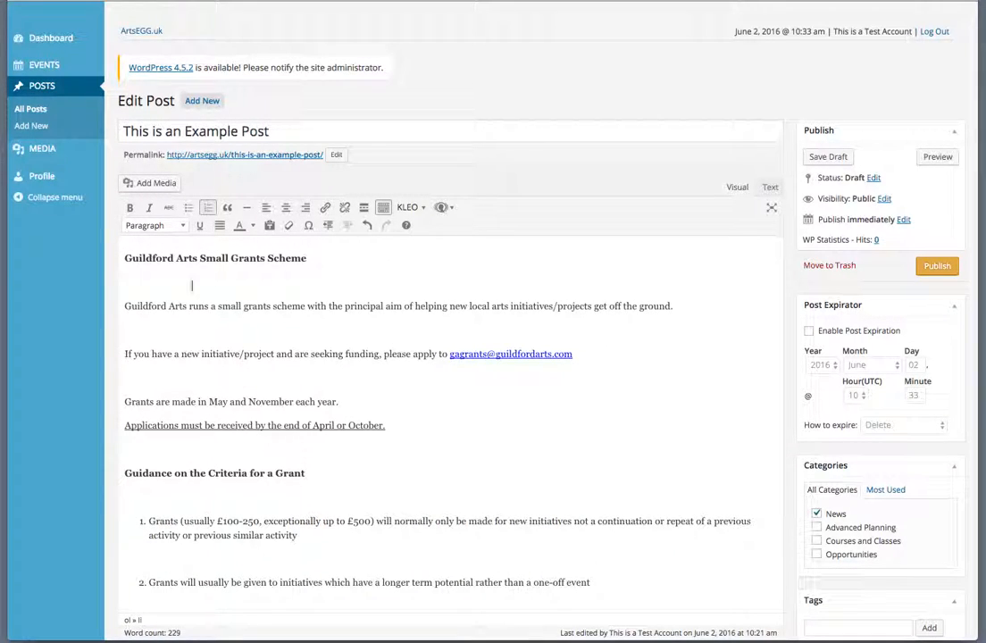
pyautogui.click(175, 284)
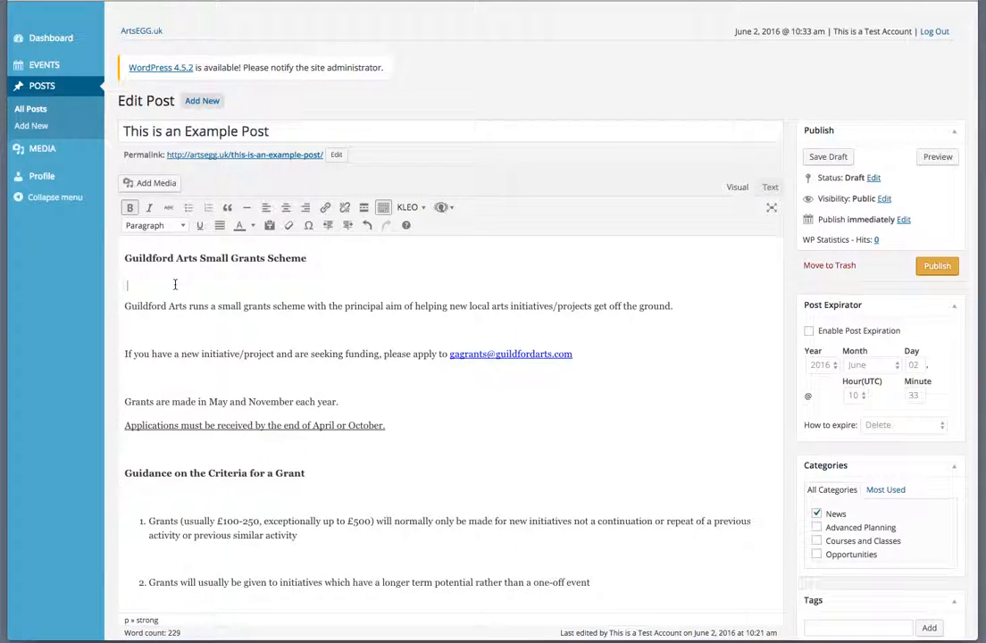
pyautogui.press('BackSpace')
pyautogui.click(132, 306)
pyautogui.press('BackSpace')
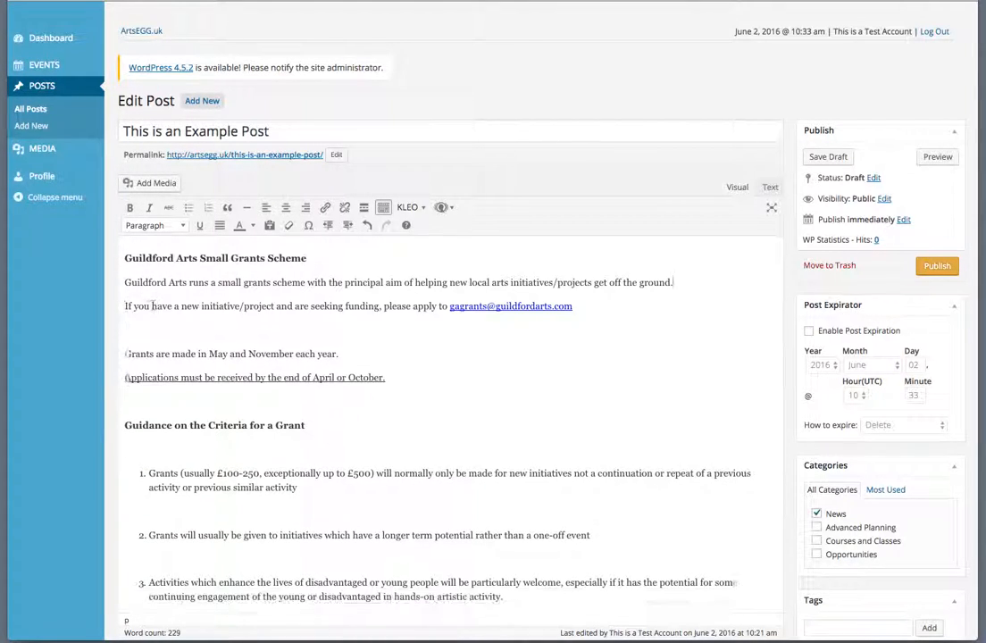
pyautogui.click(125, 331)
pyautogui.press('BackSpace')
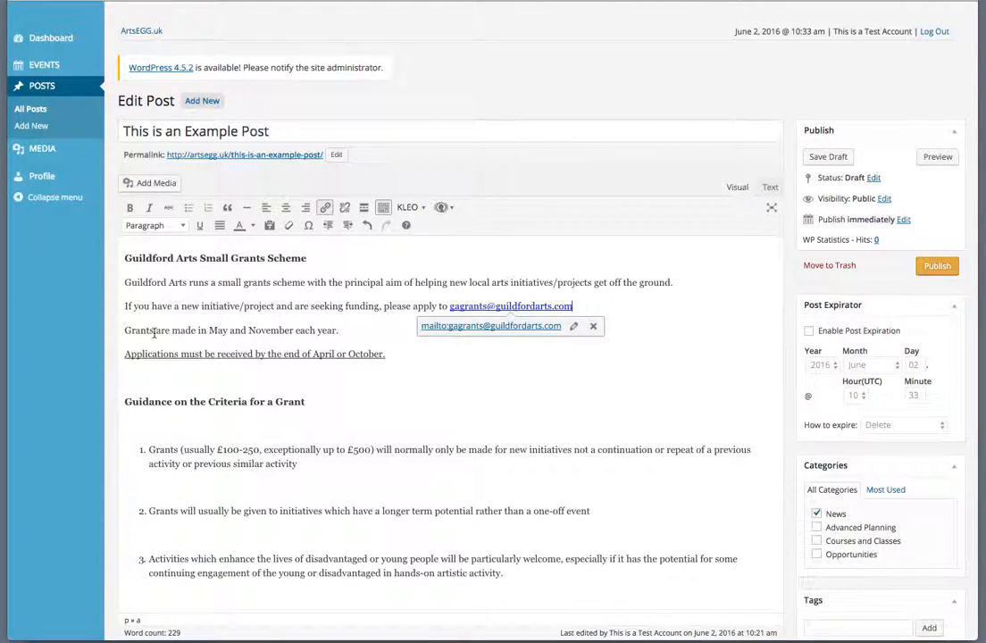
pyautogui.click(143, 377)
pyautogui.press('BackSpace')
# - Delete the empty lines before and between guidance list items 1 to 6
pyautogui.click(161, 403)
pyautogui.press('BackSpace')
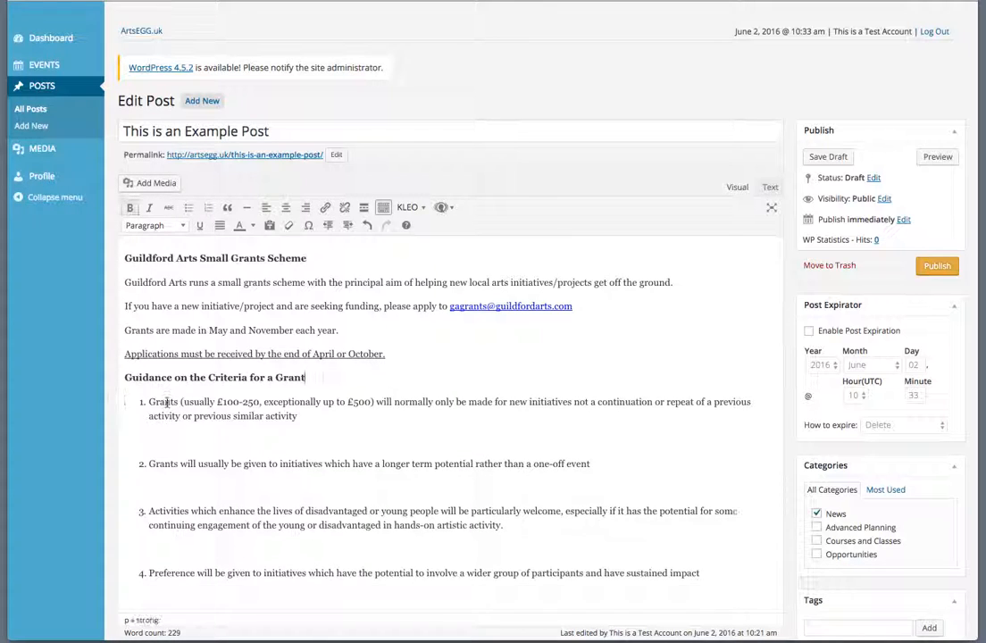
pyautogui.click(179, 438)
pyautogui.press('BackSpace')
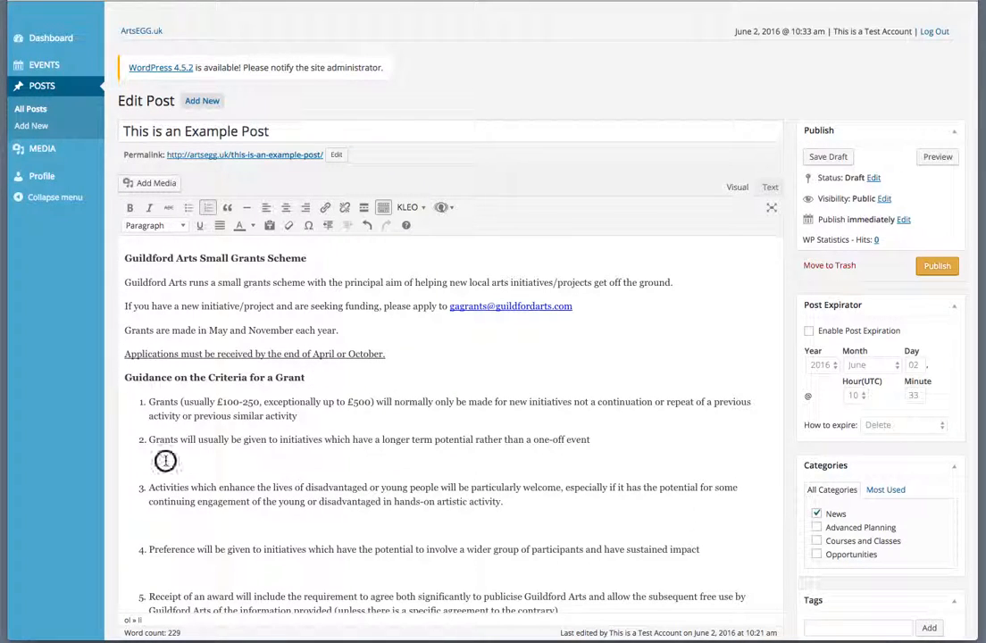
pyautogui.click(149, 488)
pyautogui.press('BackSpace')
pyautogui.click(149, 526)
pyautogui.press('BackSpace')
pyautogui.click(138, 523)
pyautogui.press('BackSpace')
pyautogui.click(174, 553)
pyautogui.press('BackSpace')
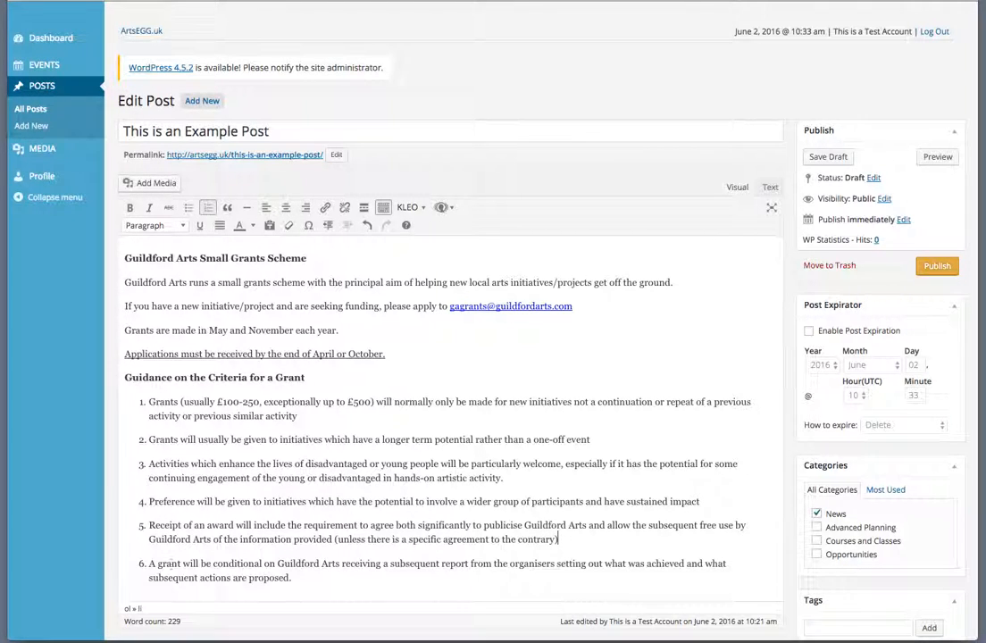
pyautogui.scroll(-1, 276, 407)
pyautogui.scroll(-1, 276, 407)
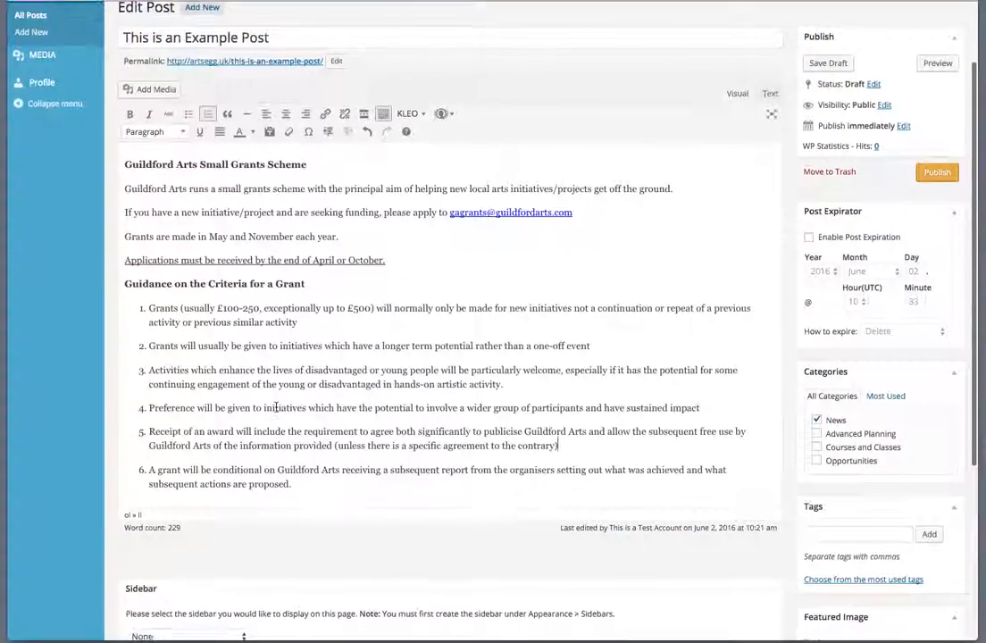
pyautogui.scroll(1, 305, 332)
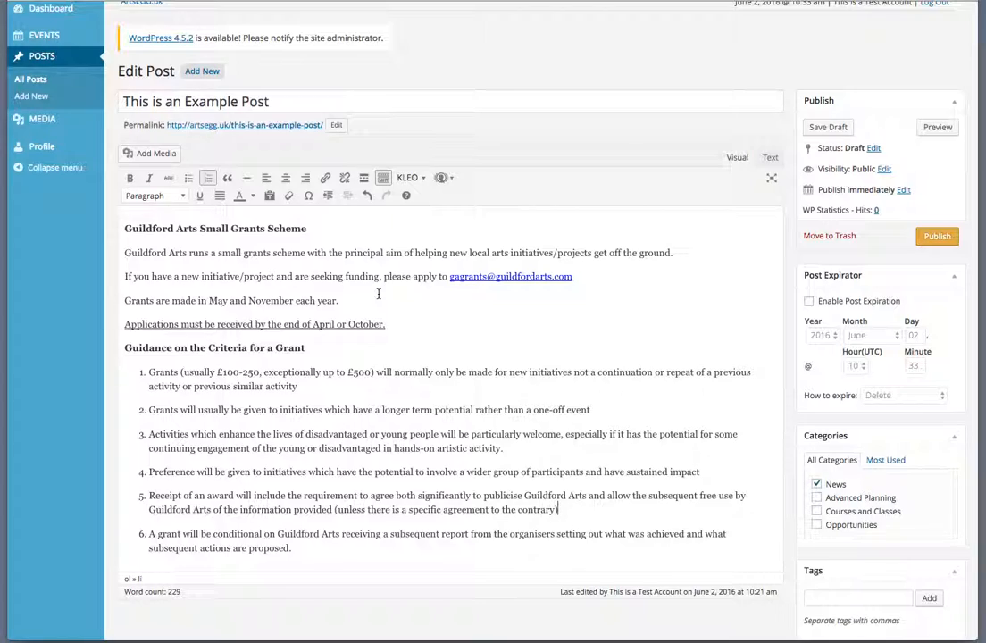
pyautogui.scroll(-5, 378, 294)
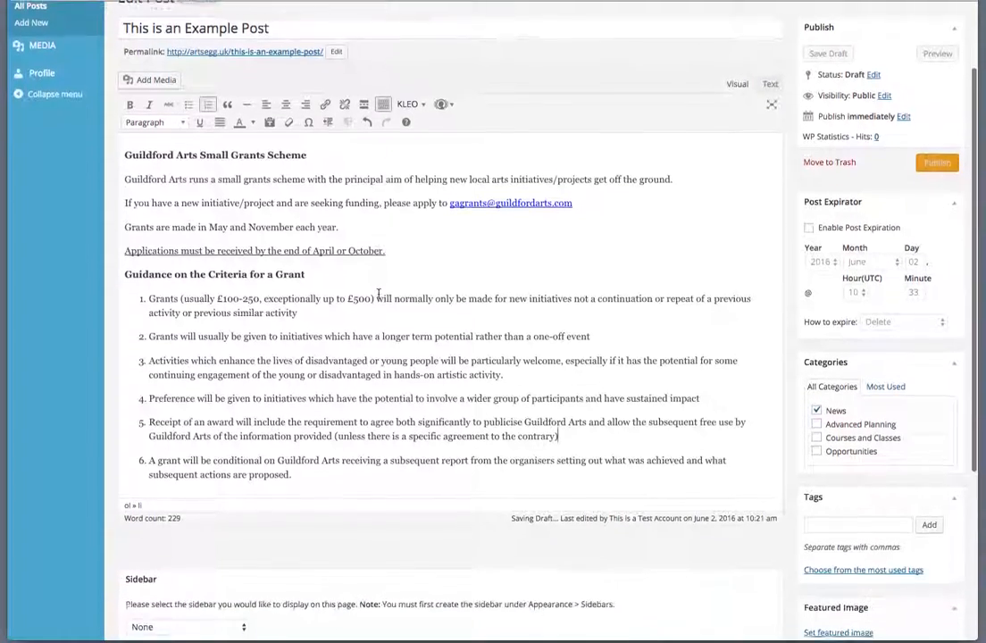
pyautogui.scroll(-1, 377, 294)
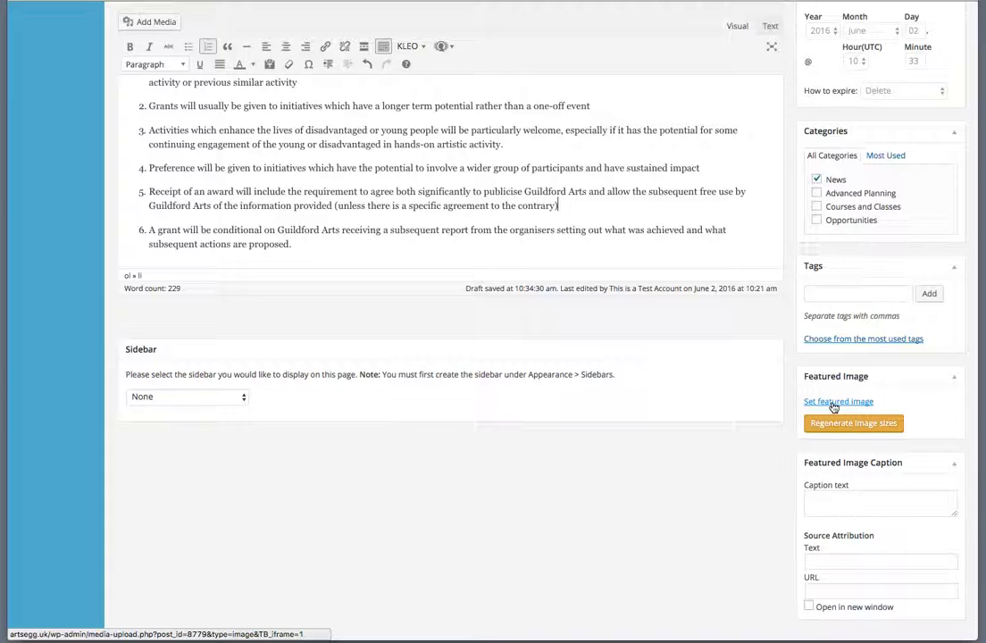
# - Open Set featured image and drag P1050313.jpg in to upload it to the media library
pyautogui.click(833, 403)
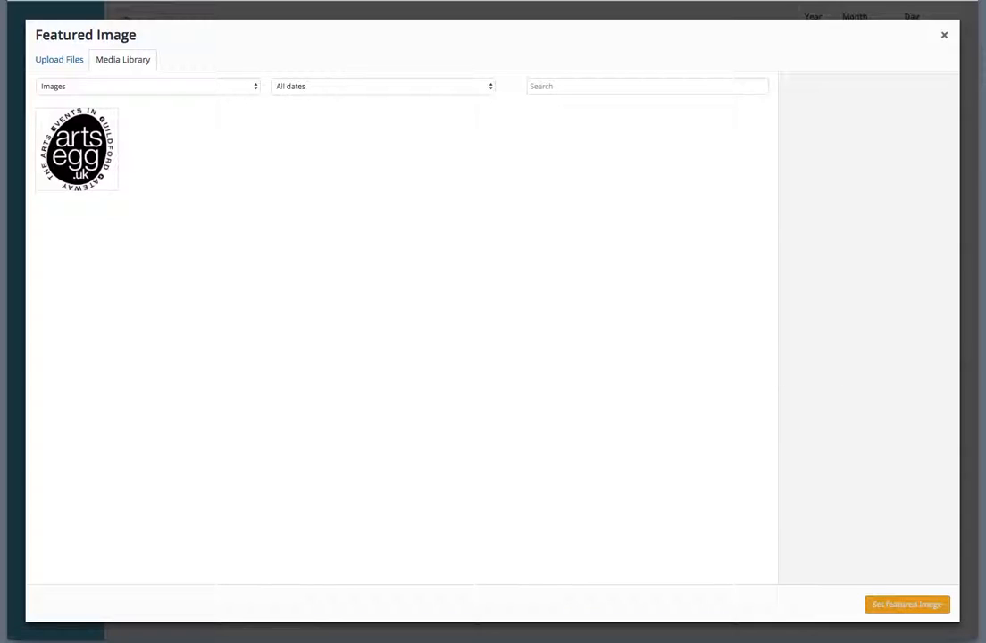
pyautogui.moveTo(646, 224); pyautogui.dragTo(279, 183)
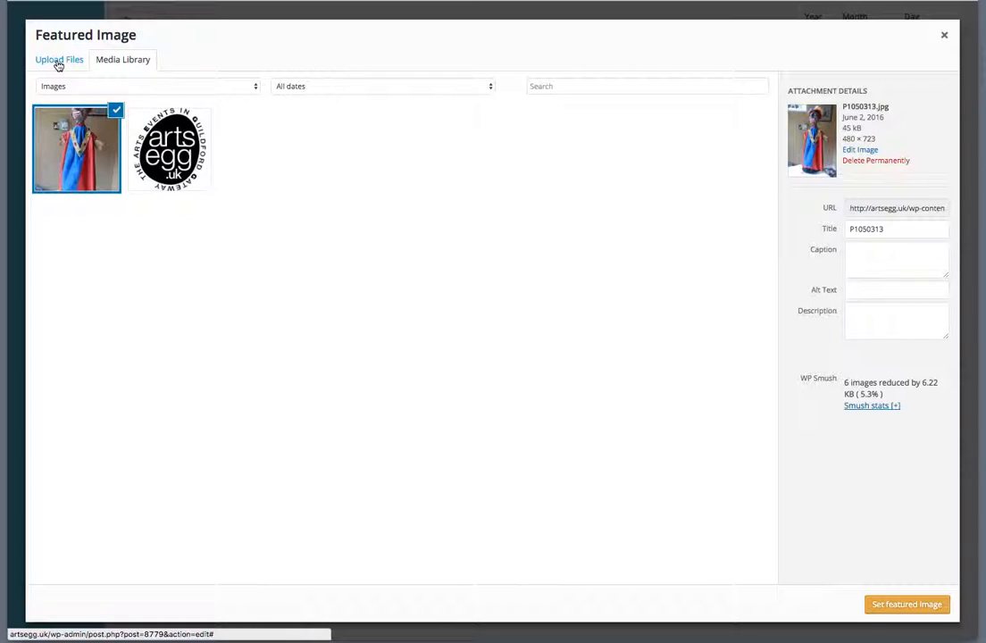
# - Upload P1050322.jpg via Select Files, then set the P1050313.jpg photo as featured image
pyautogui.click(61, 63)
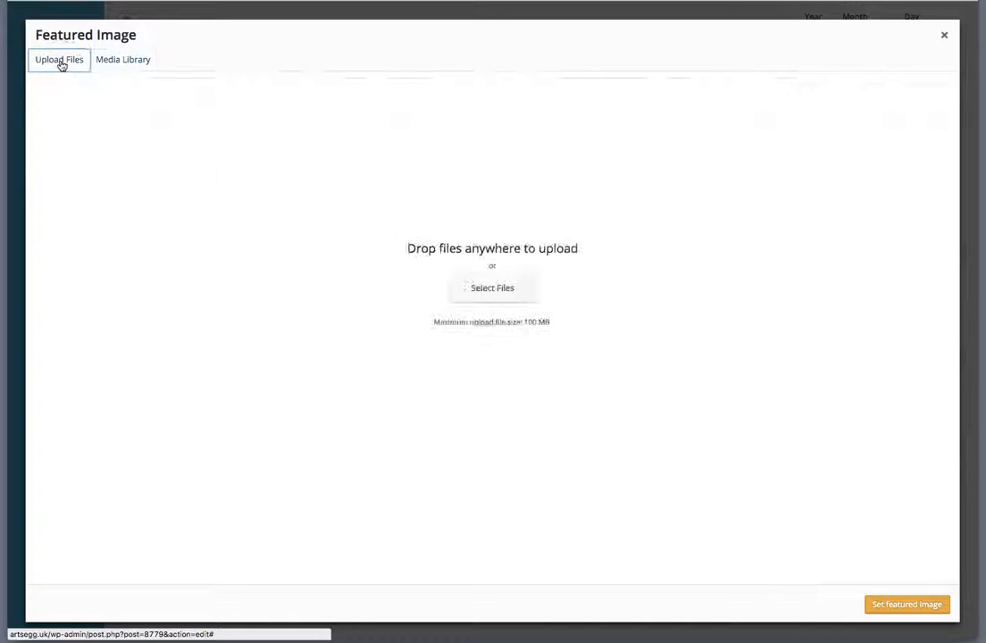
pyautogui.click(494, 290)
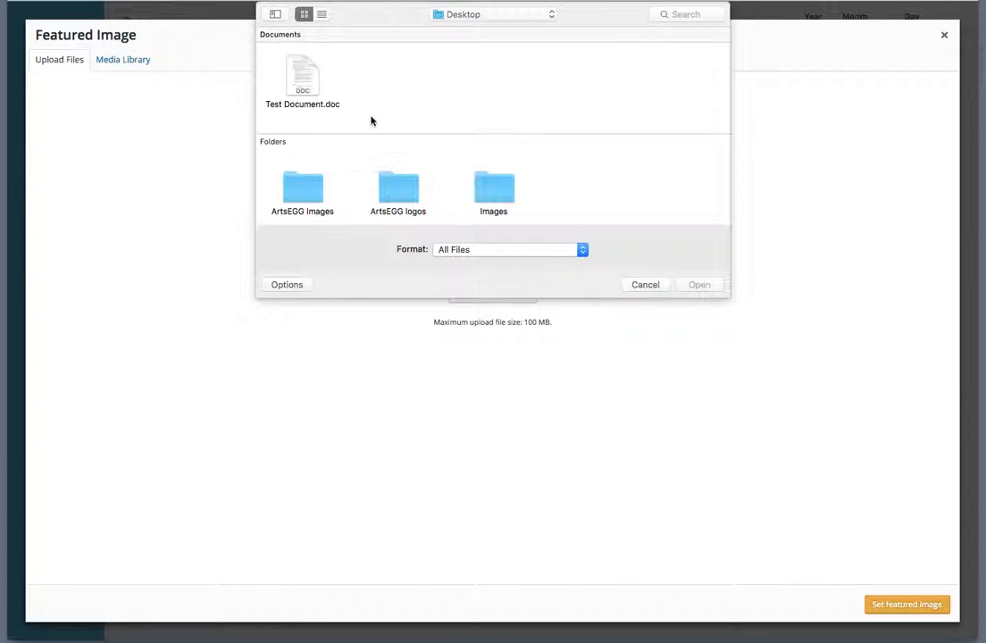
pyautogui.scroll(-5, 406, 89)
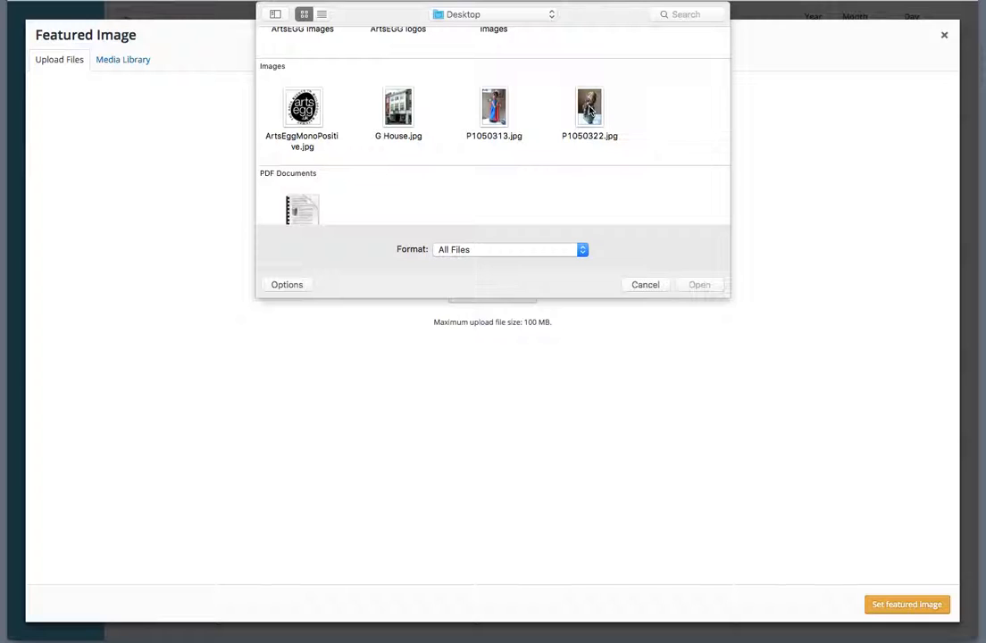
pyautogui.doubleClick(589, 109)
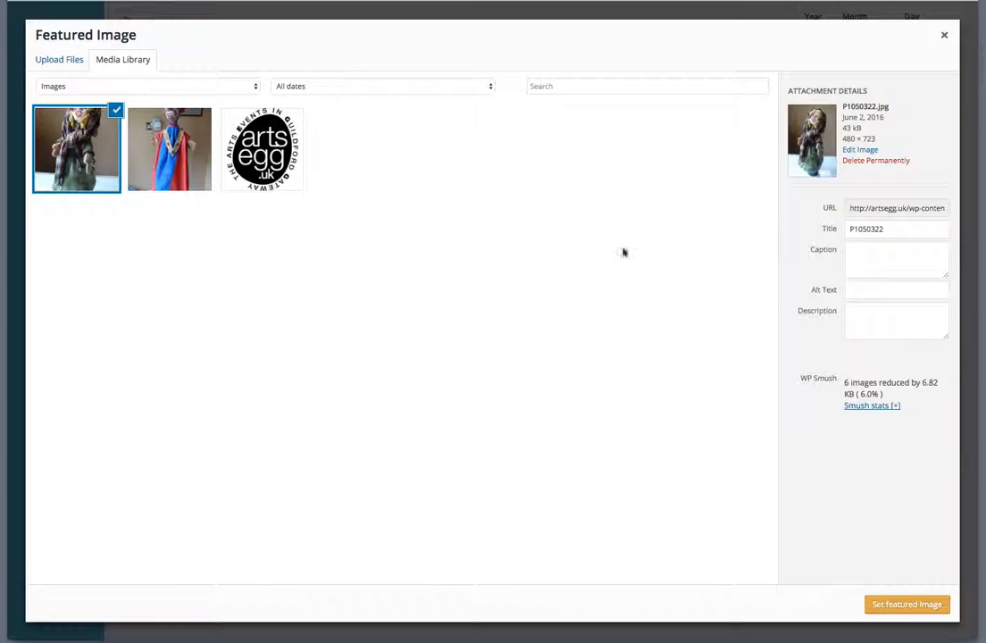
pyautogui.click(167, 154)
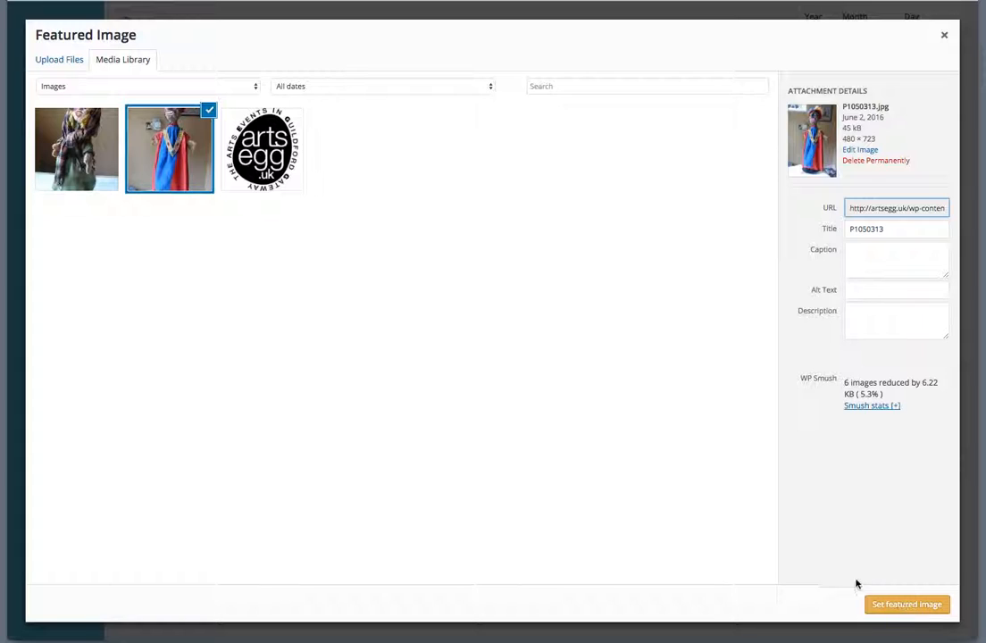
pyautogui.click(907, 605)
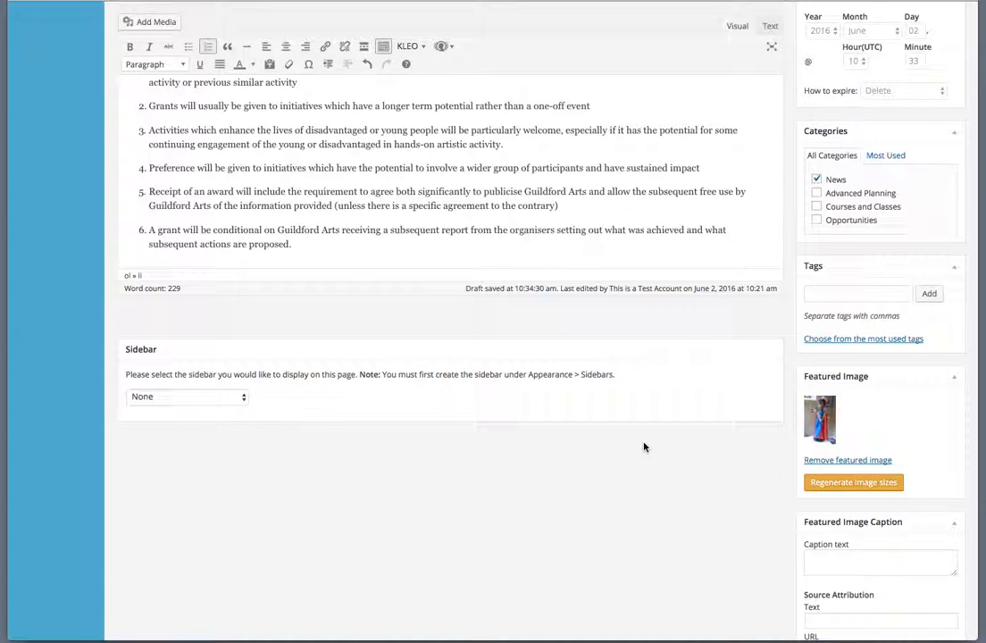
# - Insert P1050322.jpg, the checked-scarf doll photo, at Medium 199 × 300 after guidance point 3
pyautogui.scroll(3, 643, 446)
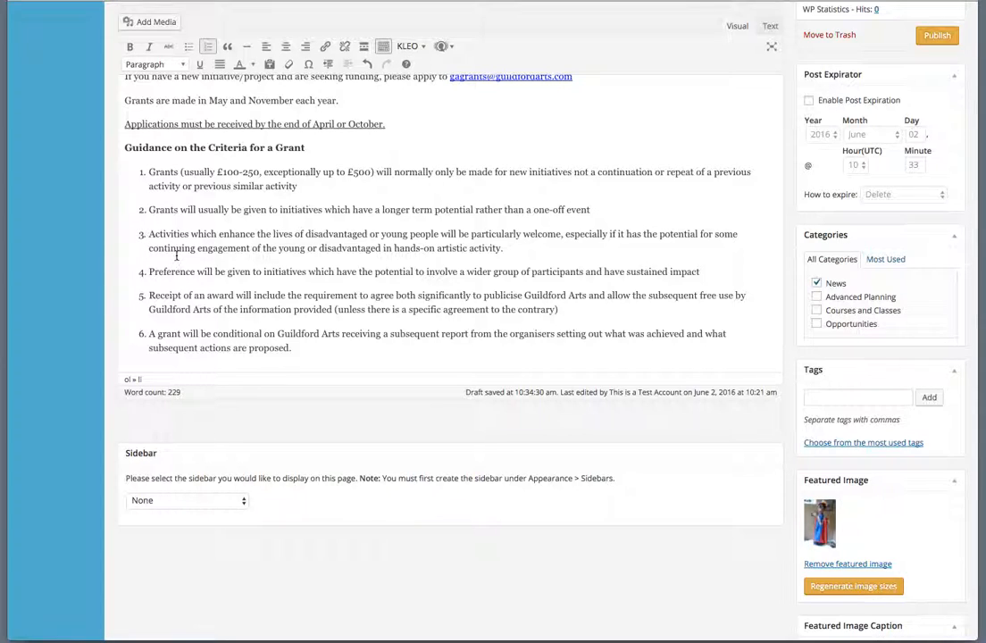
pyautogui.click(534, 253)
pyautogui.scroll(1, 488, 101)
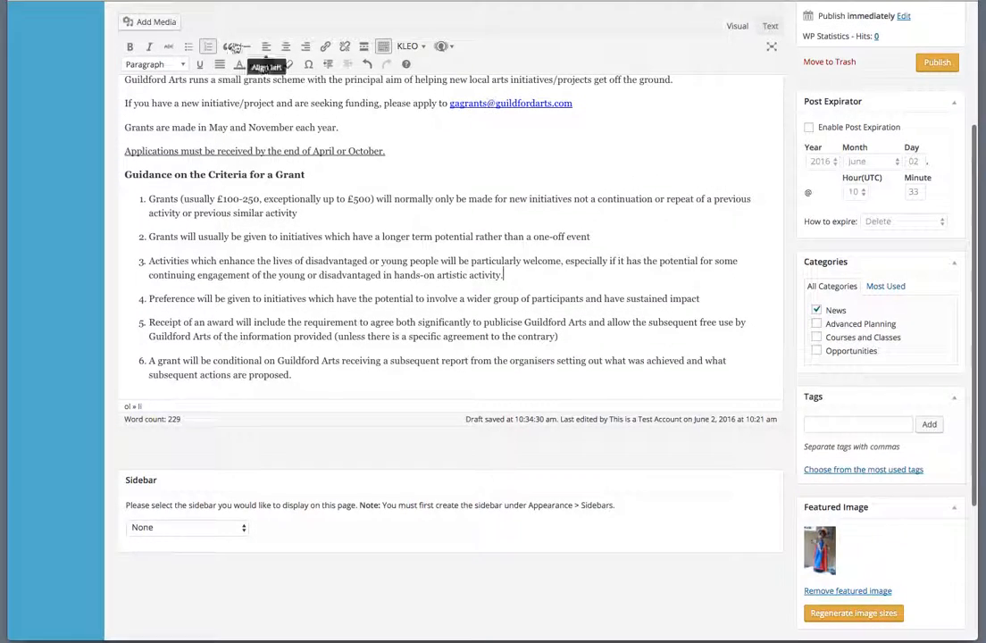
pyautogui.click(157, 22)
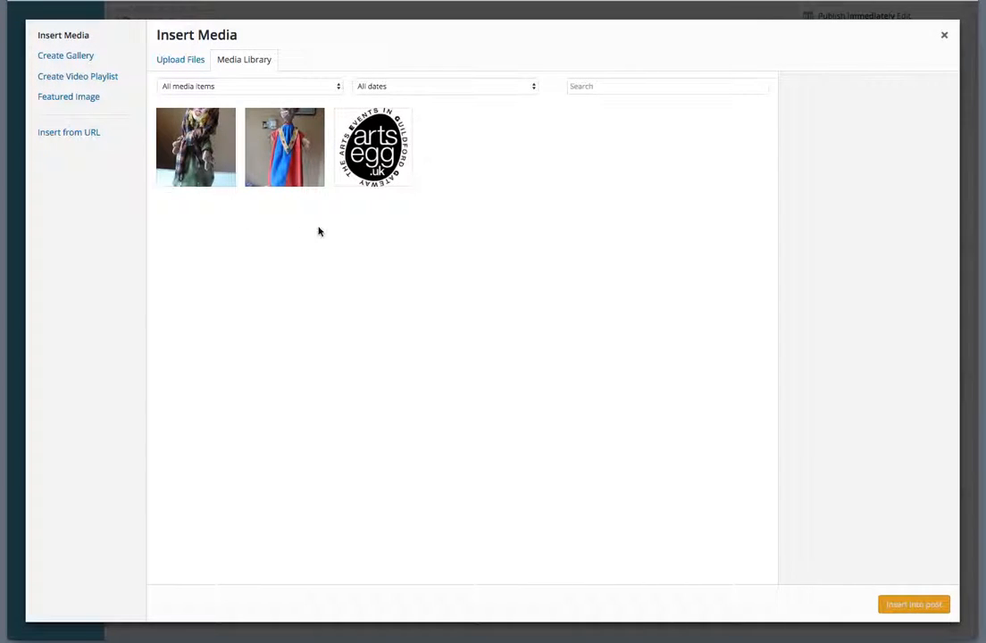
pyautogui.click(198, 149)
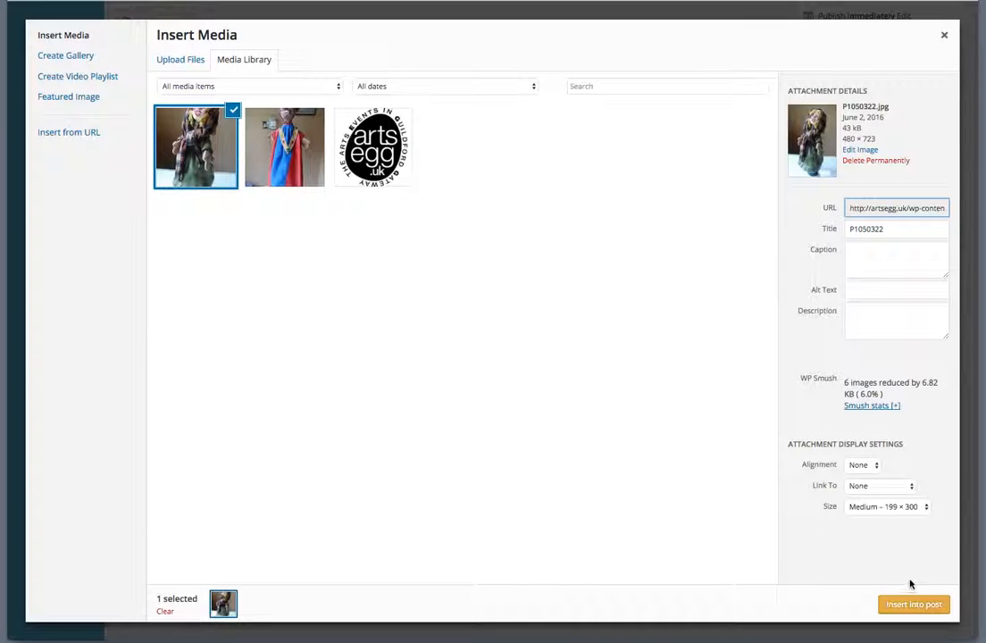
pyautogui.click(916, 606)
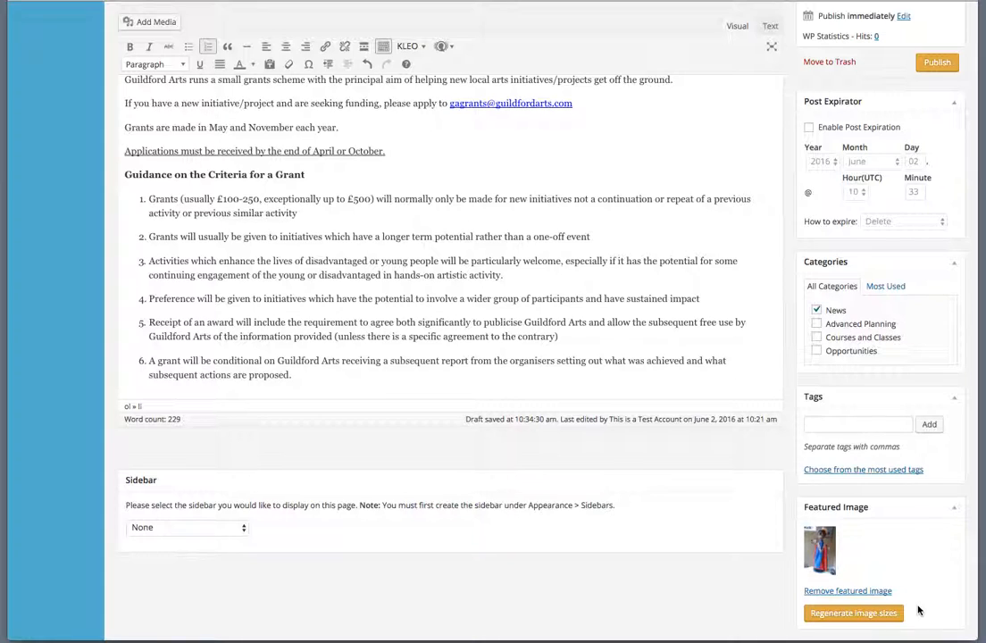
# - Resize the doll photo to about 141 × 213 and align it right
pyautogui.click(561, 400)
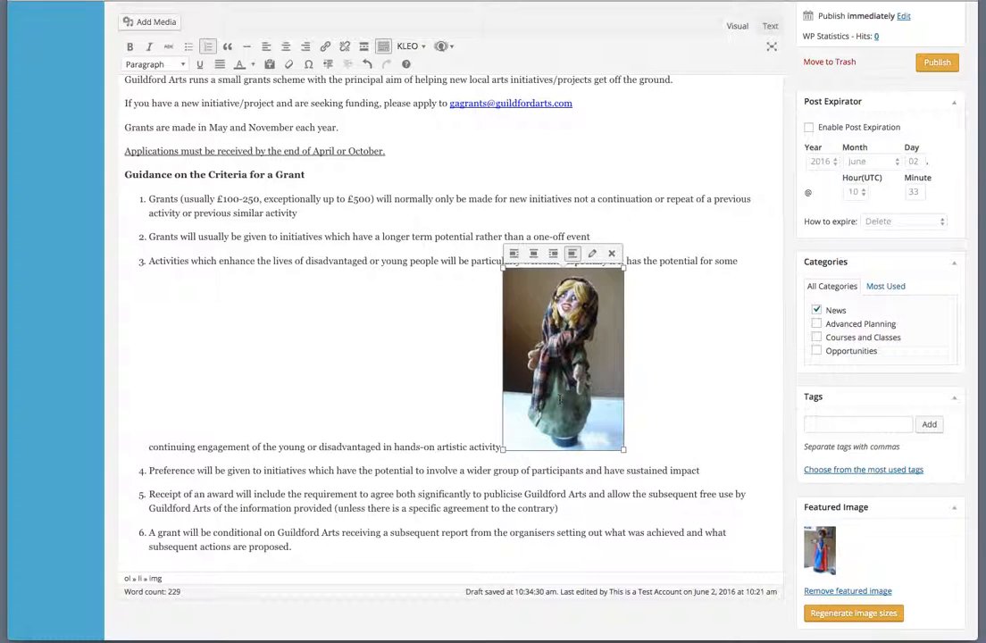
pyautogui.moveTo(501, 450); pyautogui.dragTo(598, 382)
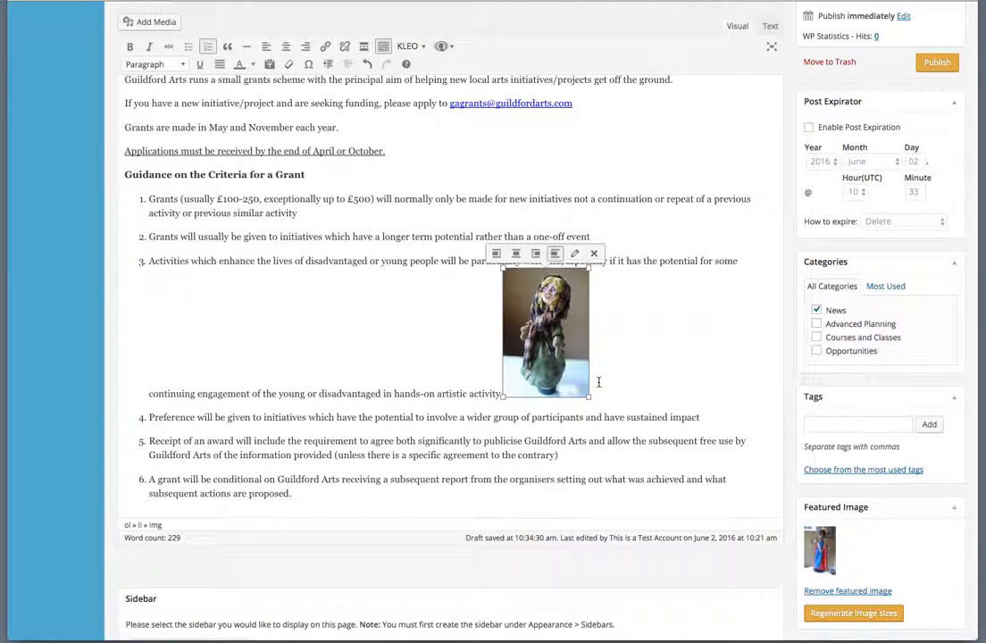
pyautogui.click(497, 256)
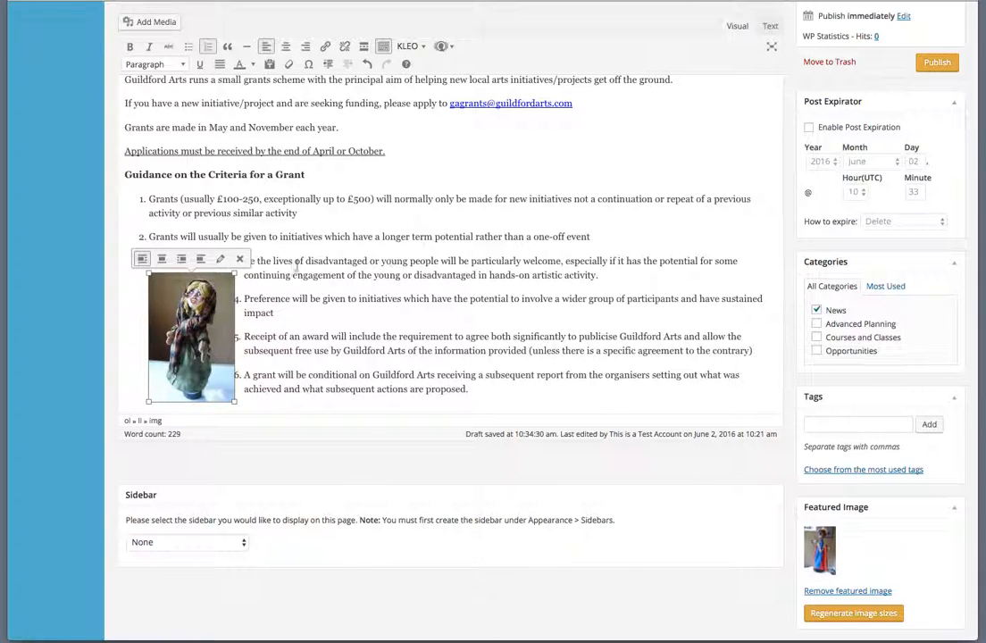
pyautogui.click(182, 260)
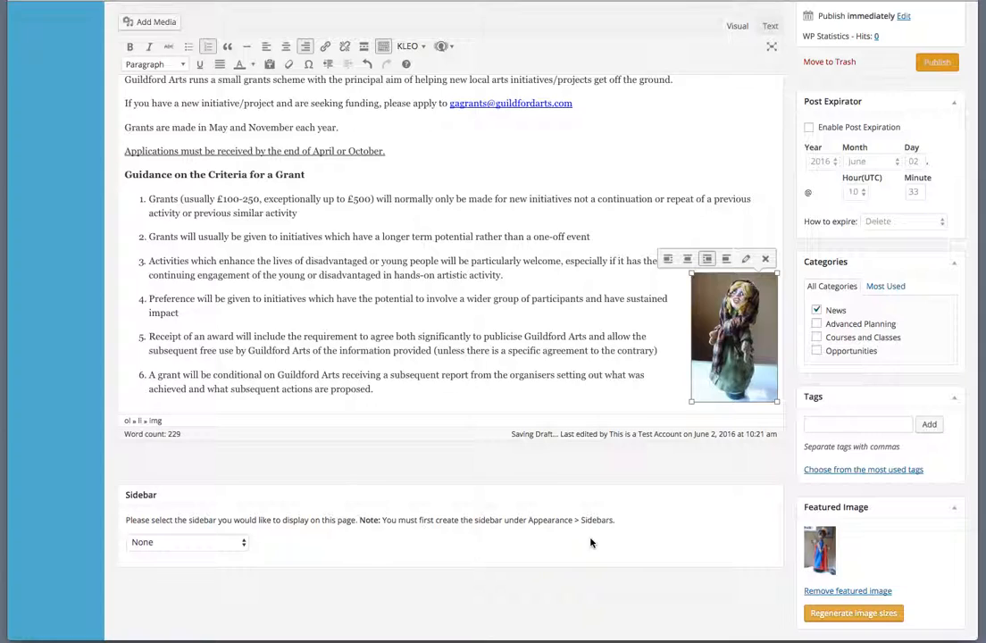
# - Check that the photo sits right-aligned beside guidance points 3 to 6
pyautogui.click(710, 524)
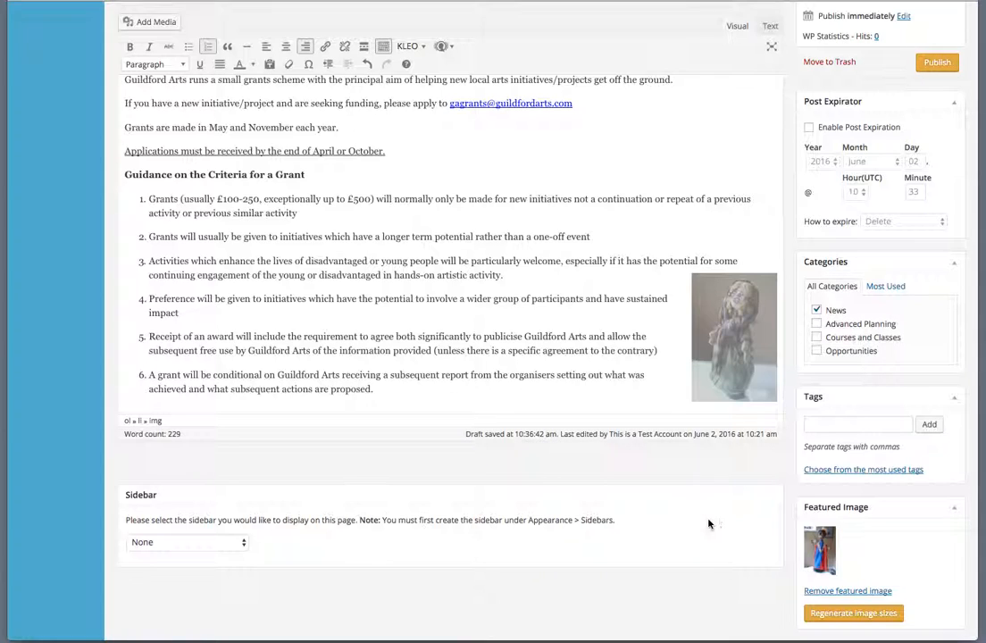
pyautogui.click(726, 144)
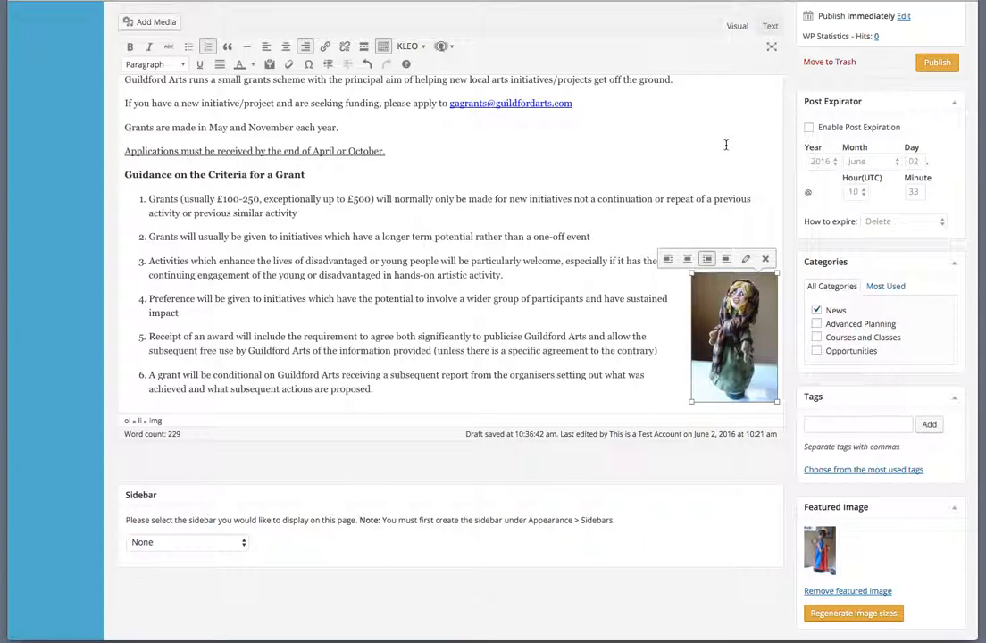
pyautogui.scroll(-2, 702, 145)
pyautogui.scroll(2, 702, 144)
pyautogui.scroll(1, 701, 144)
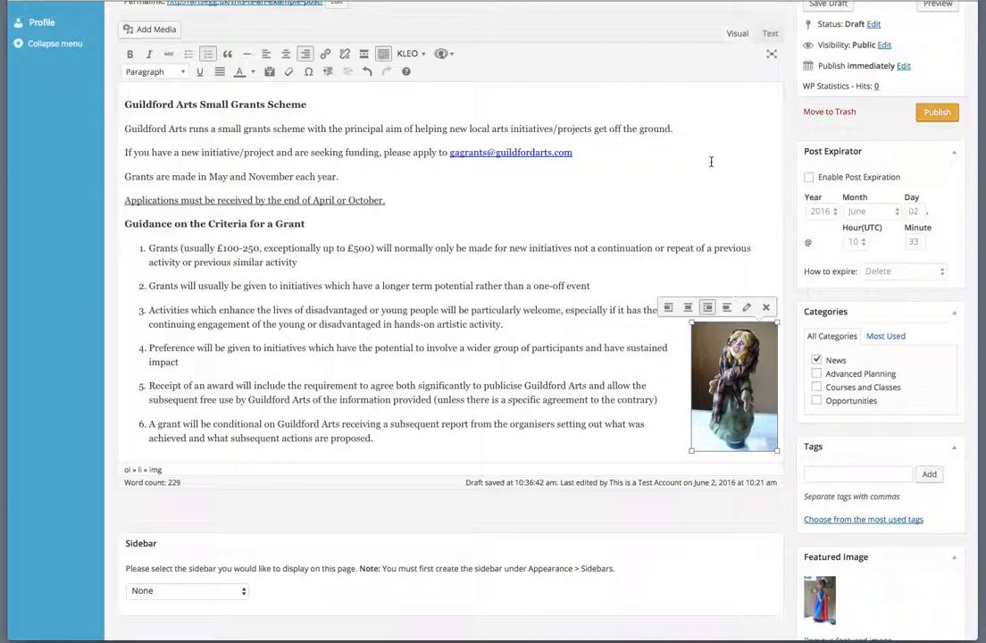
pyautogui.scroll(-1, 710, 162)
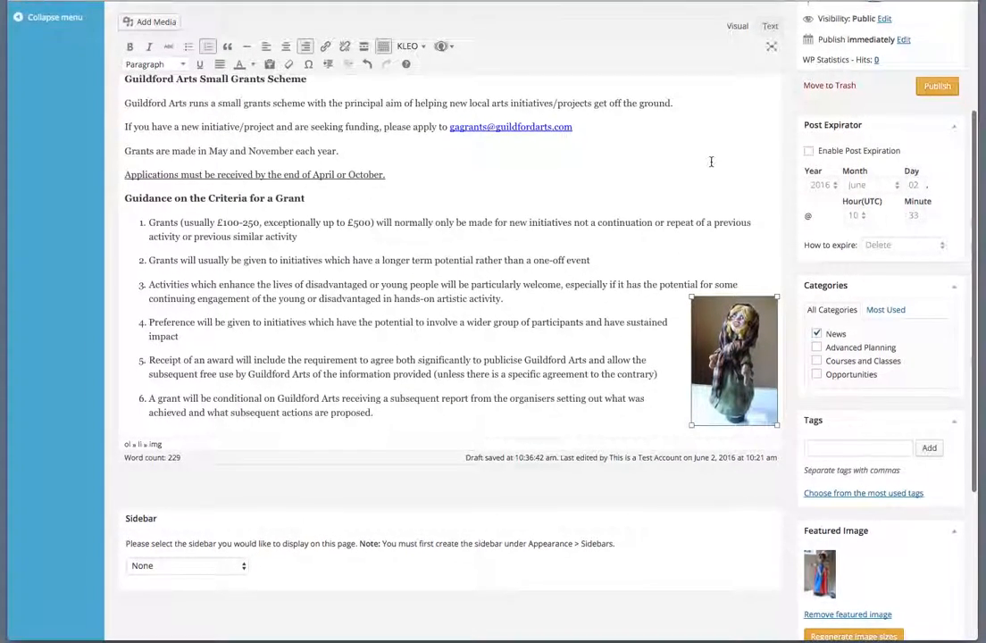
pyautogui.scroll(-1, 710, 162)
pyautogui.scroll(2, 711, 161)
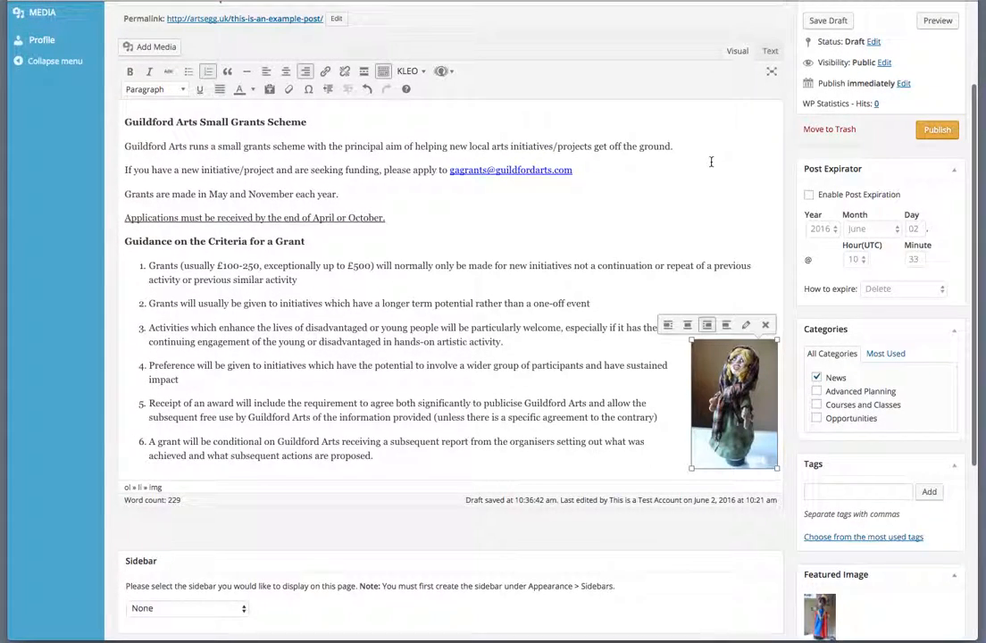
pyautogui.click(309, 121)
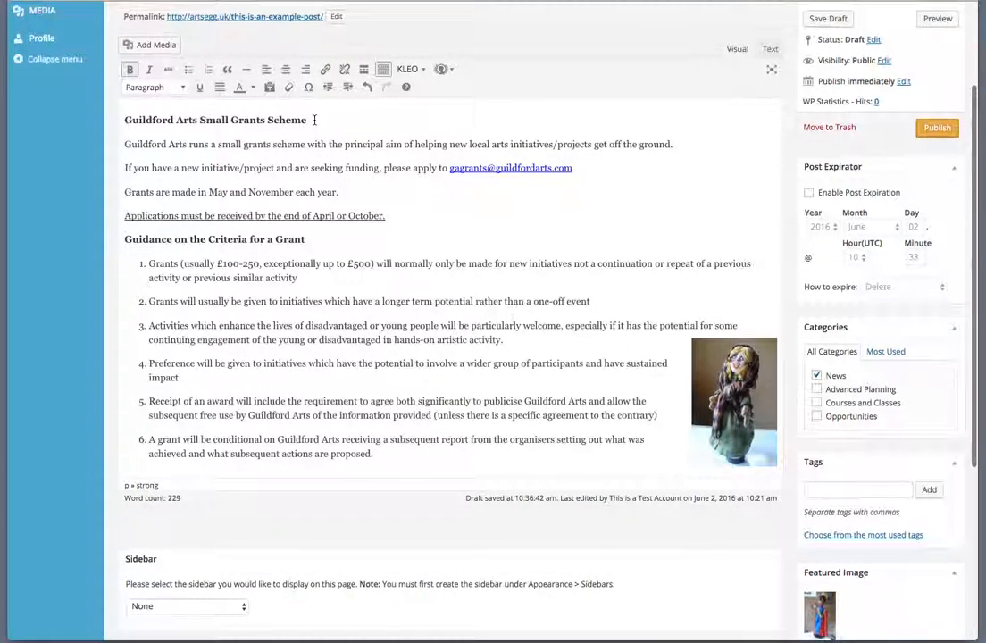
pyautogui.press('Return')
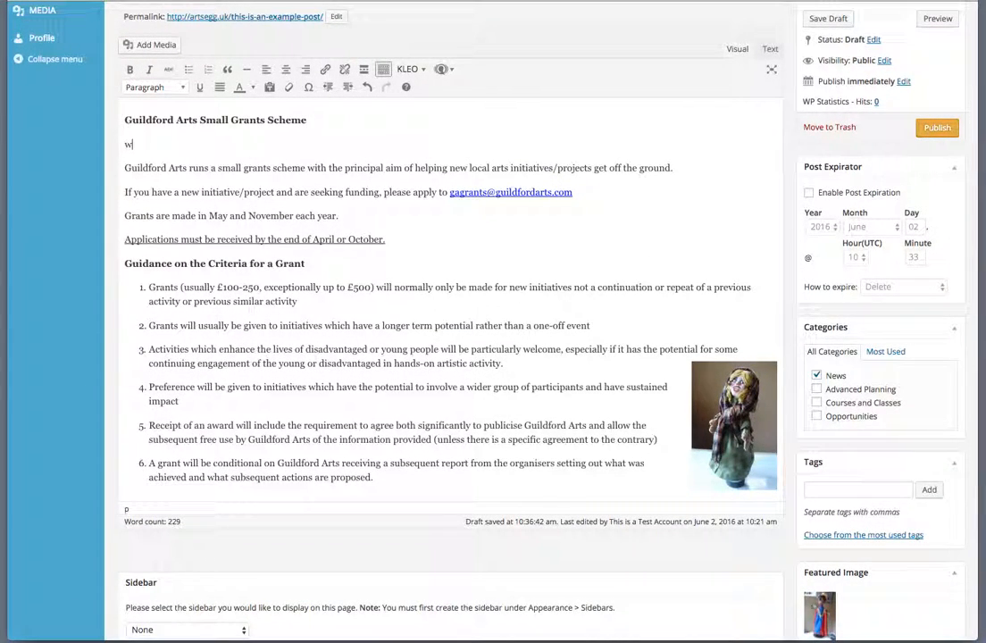
pyautogui.write('www.guildfordarts.com')
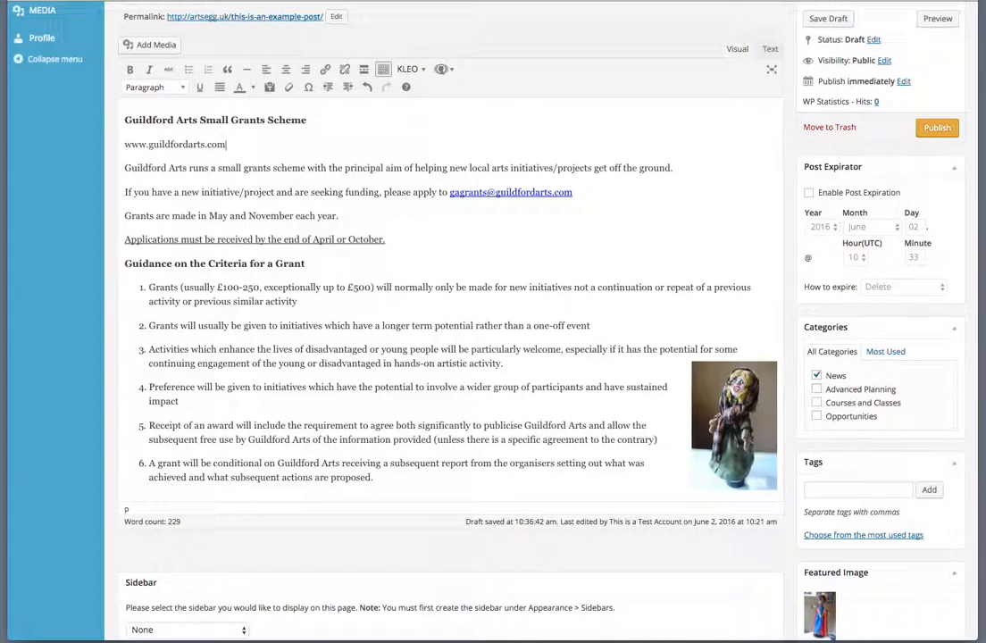
pyautogui.press('Return')
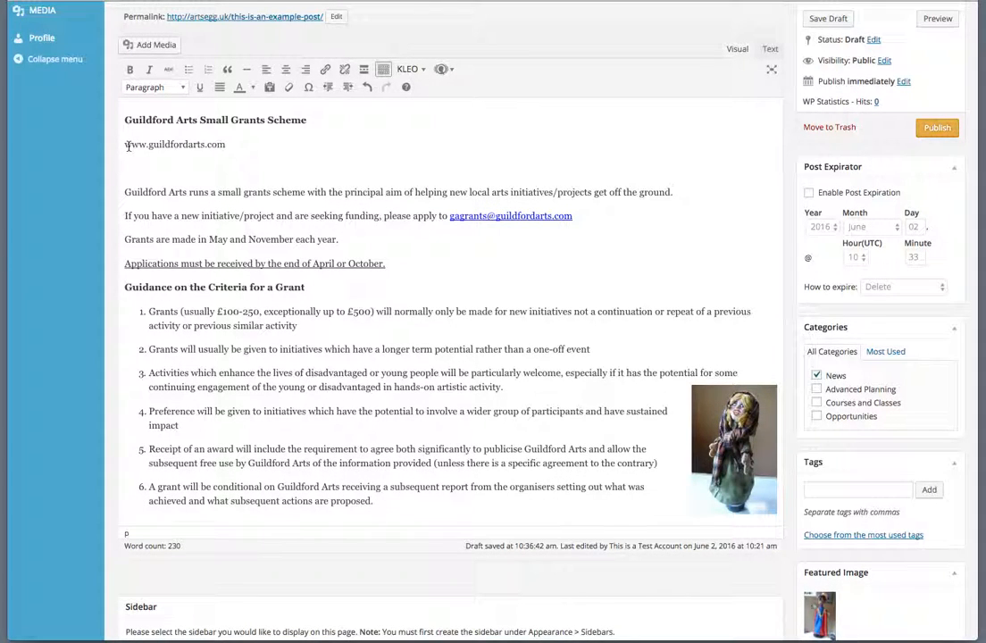
pyautogui.moveTo(125, 144); pyautogui.dragTo(228, 146)
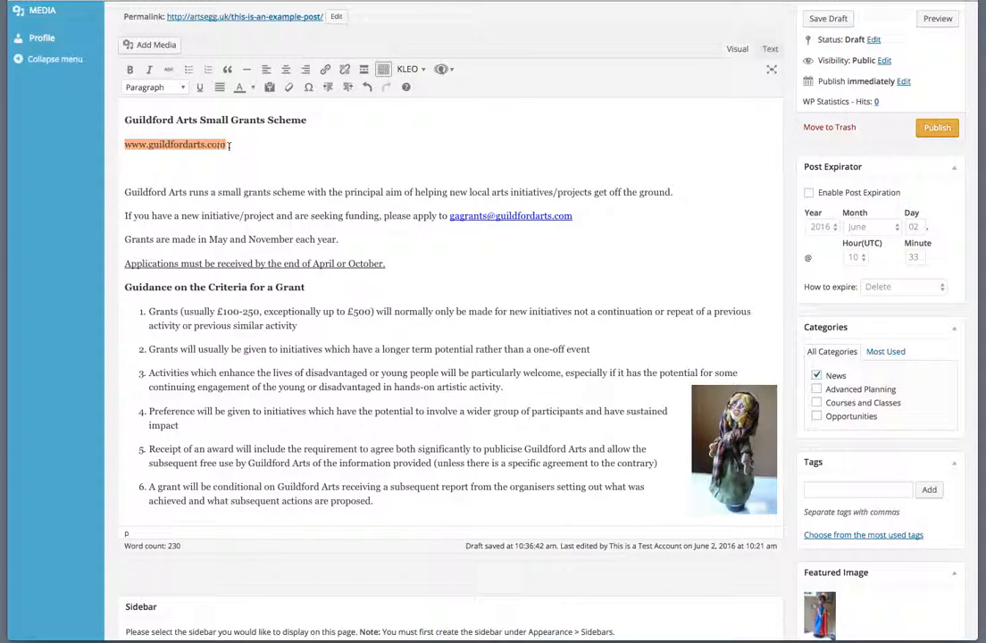
pyautogui.click(326, 71)
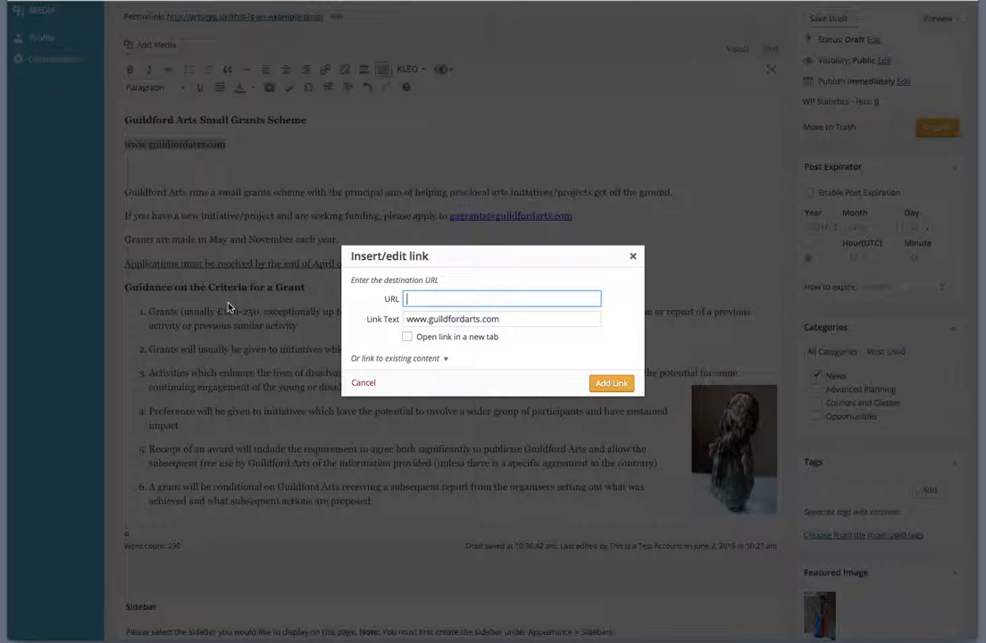
pyautogui.write('www.guildfordarts.com')
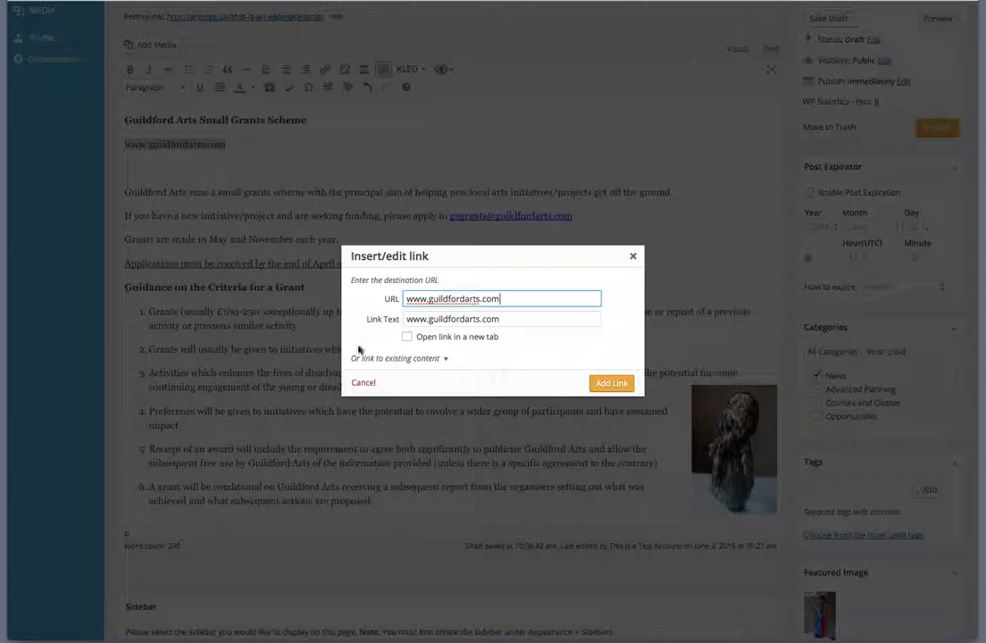
pyautogui.click(407, 337)
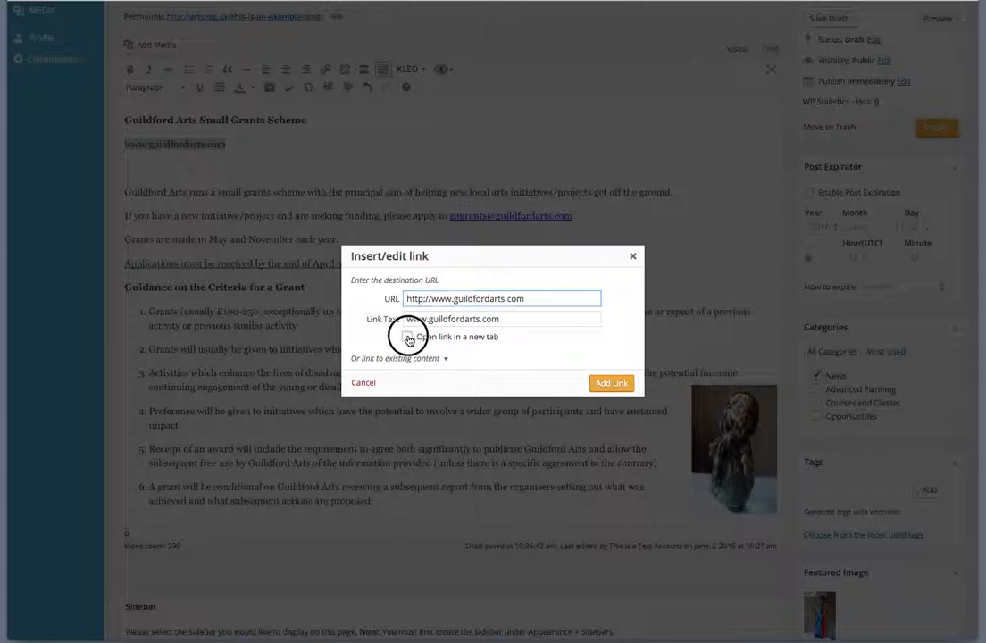
pyautogui.click(611, 382)
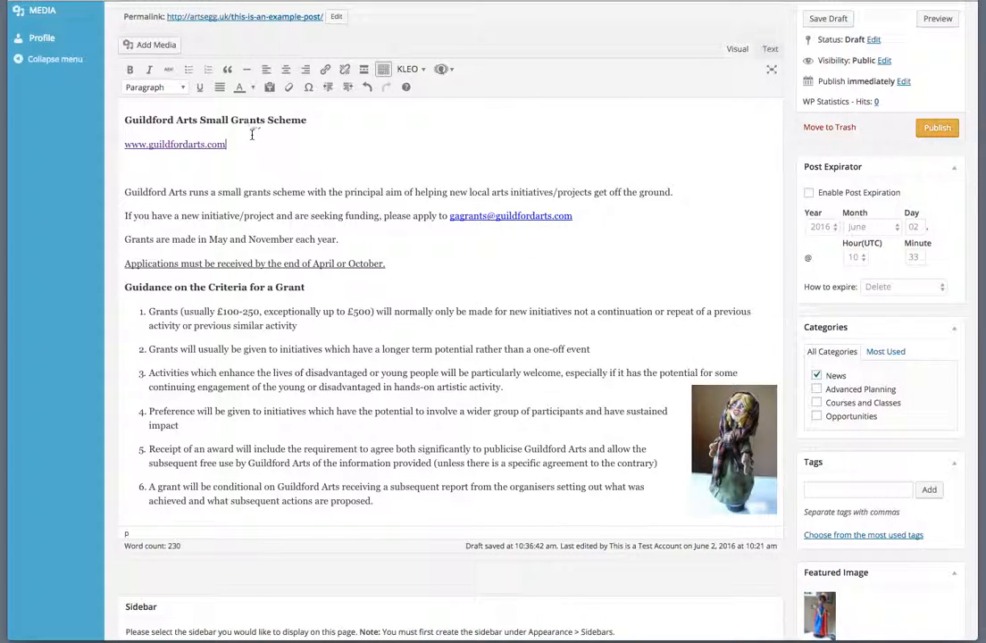
# - Delete the empty line below the web address
pyautogui.scroll(-1, 255, 145)
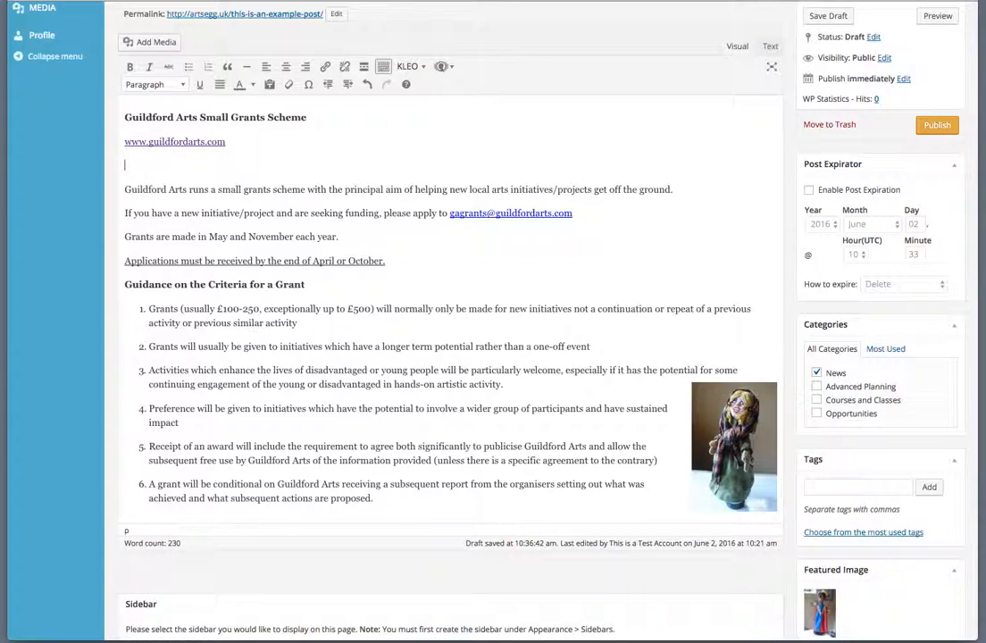
pyautogui.press('BackSpace')
pyautogui.press('Home')
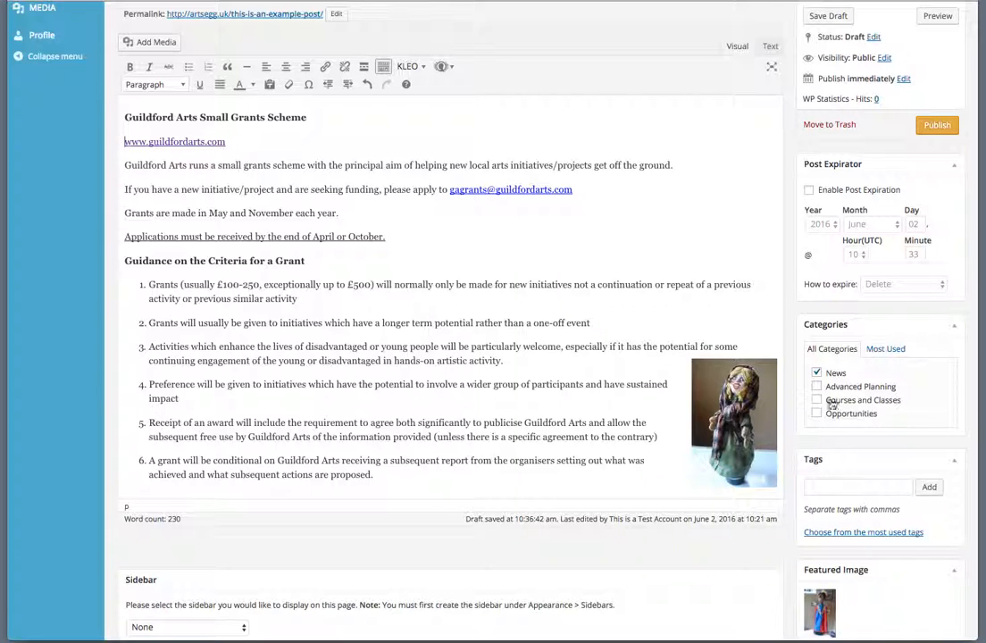
# - Untick Courses and Classes and Opportunities so only the News category stays ticked
pyautogui.scroll(-2, 805, 276)
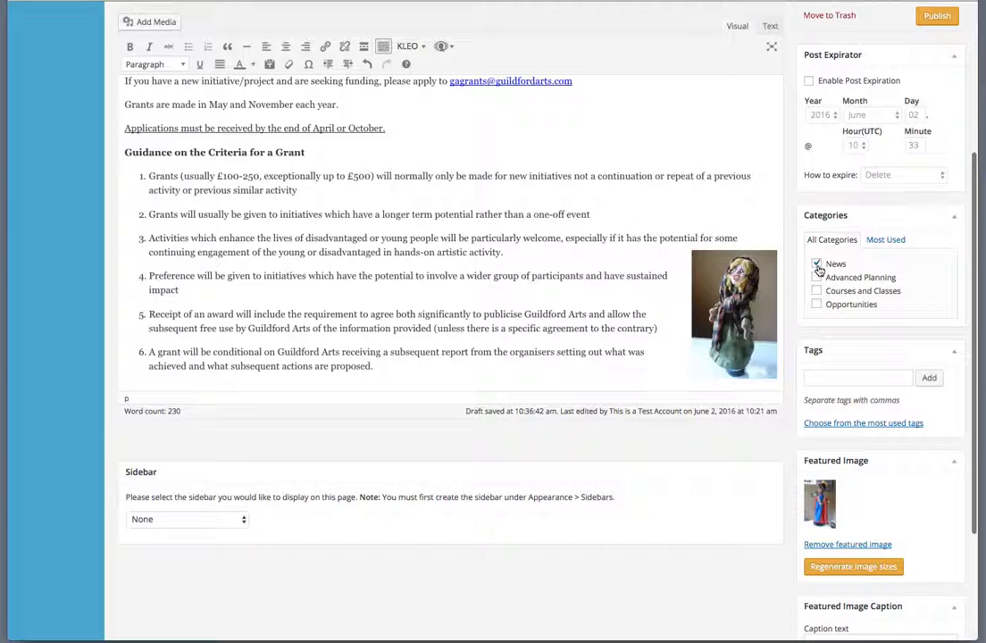
pyautogui.click(816, 290)
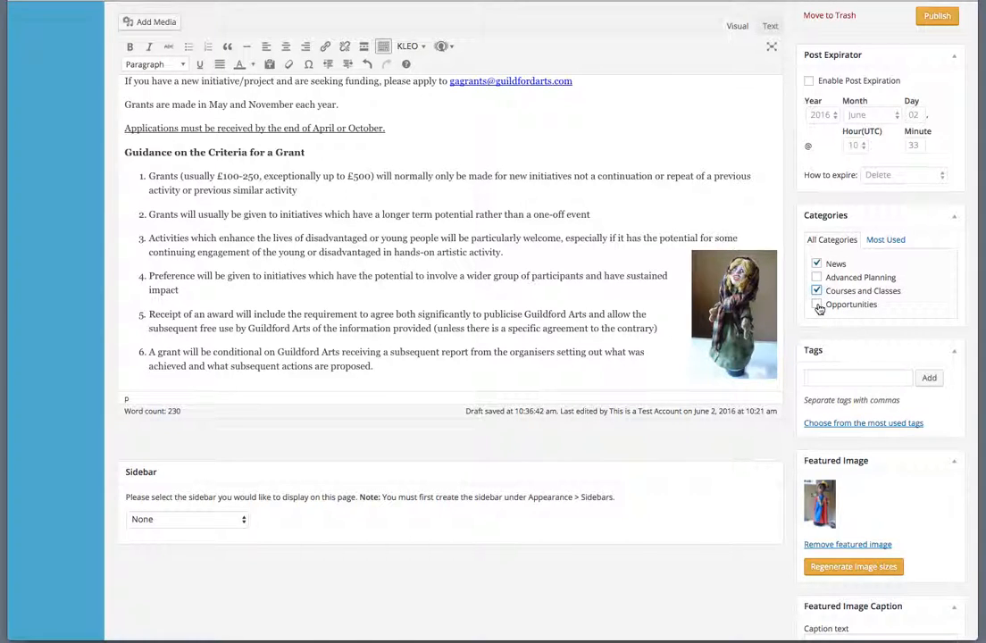
pyautogui.click(816, 304)
pyautogui.click(816, 290)
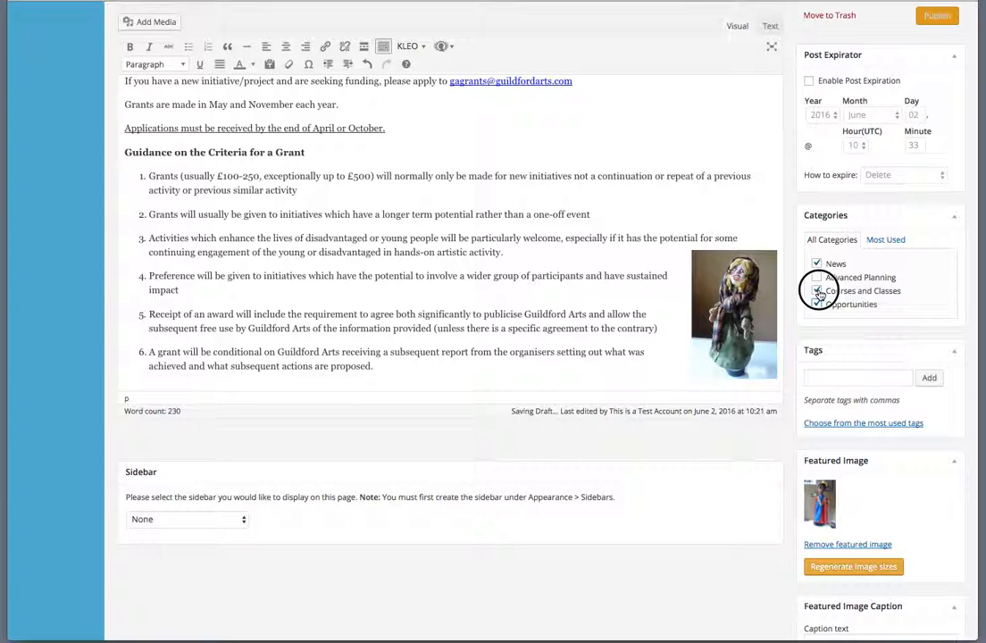
pyautogui.click(817, 304)
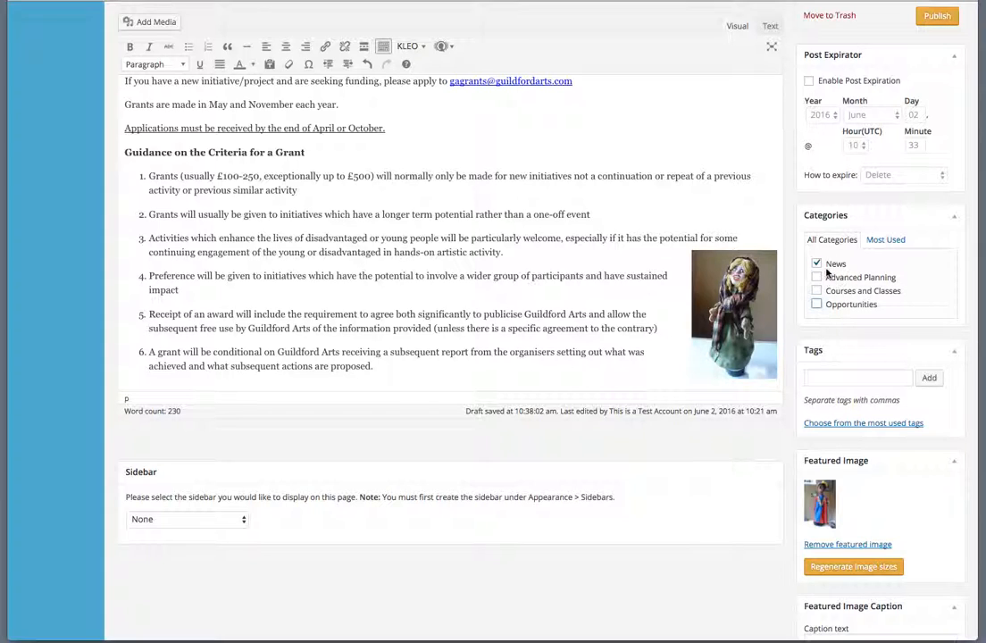
pyautogui.scroll(3, 848, 275)
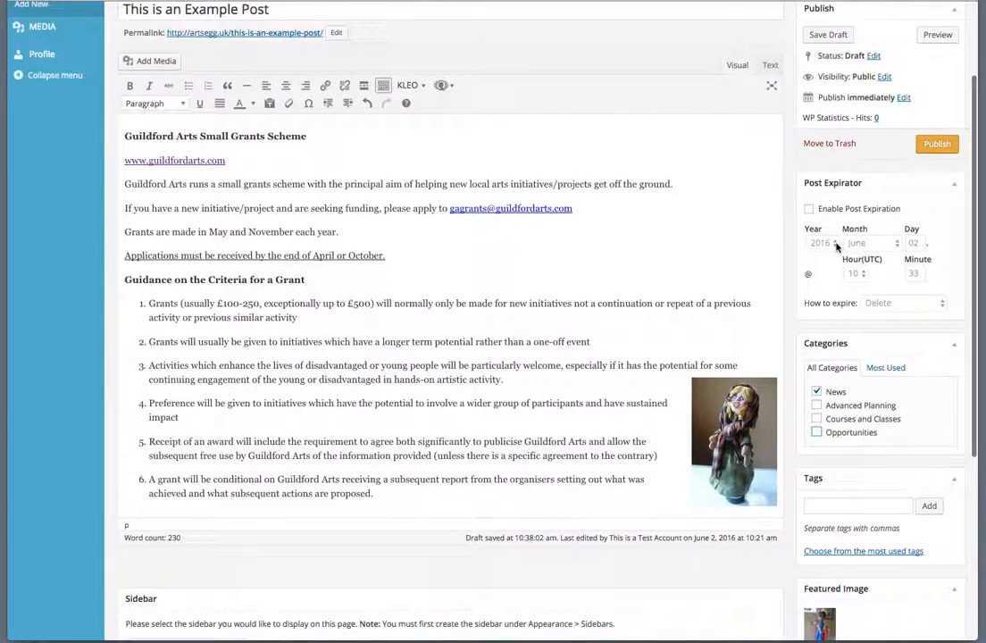
# - Enable Post Expiration and enter 16 as the expiry day for June 2016
pyautogui.click(808, 208)
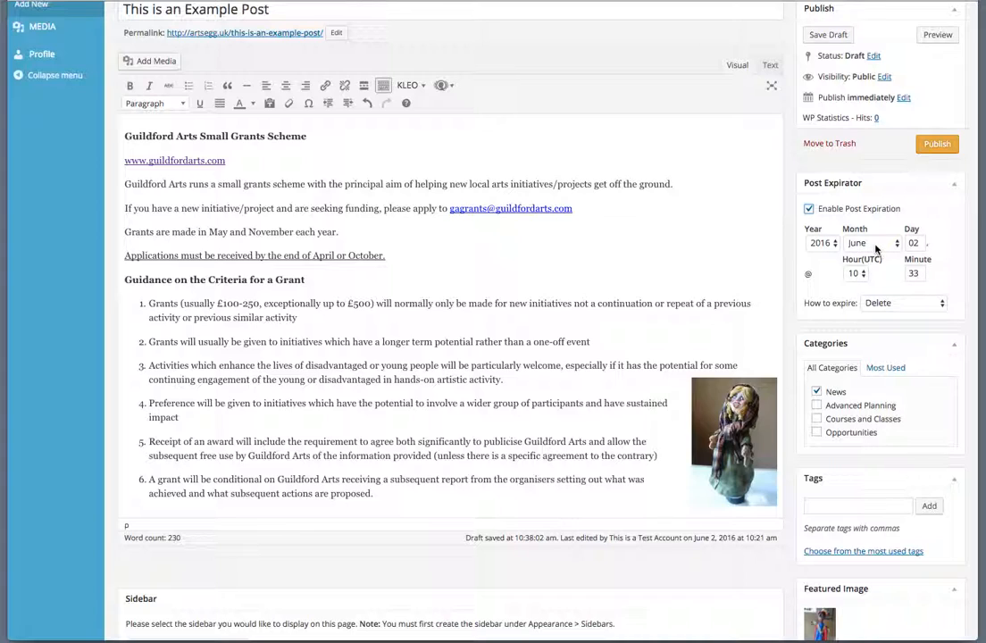
pyautogui.scroll(-1, 885, 248)
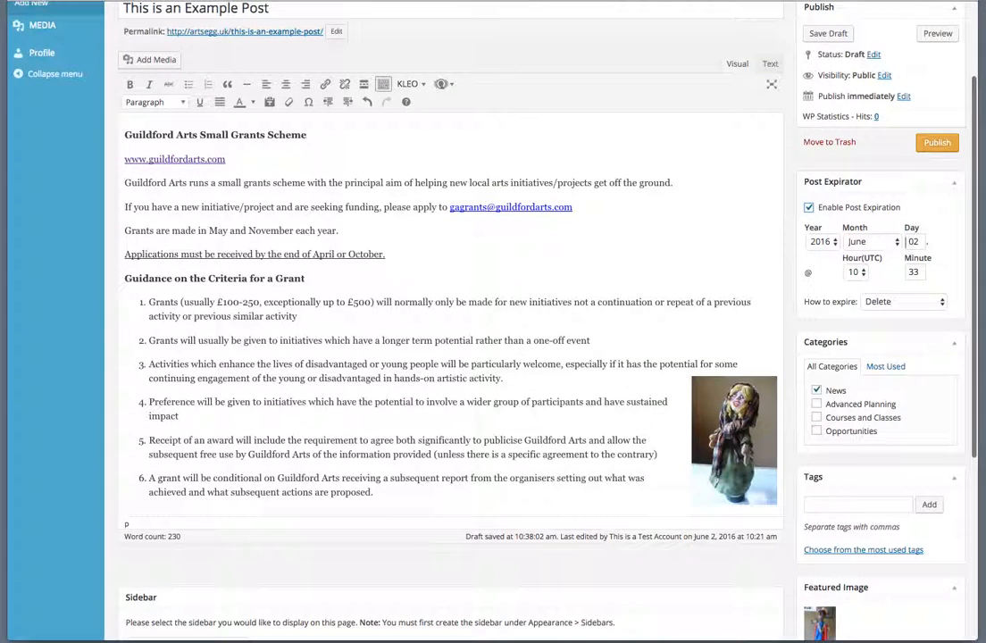
pyautogui.doubleClick(912, 241)
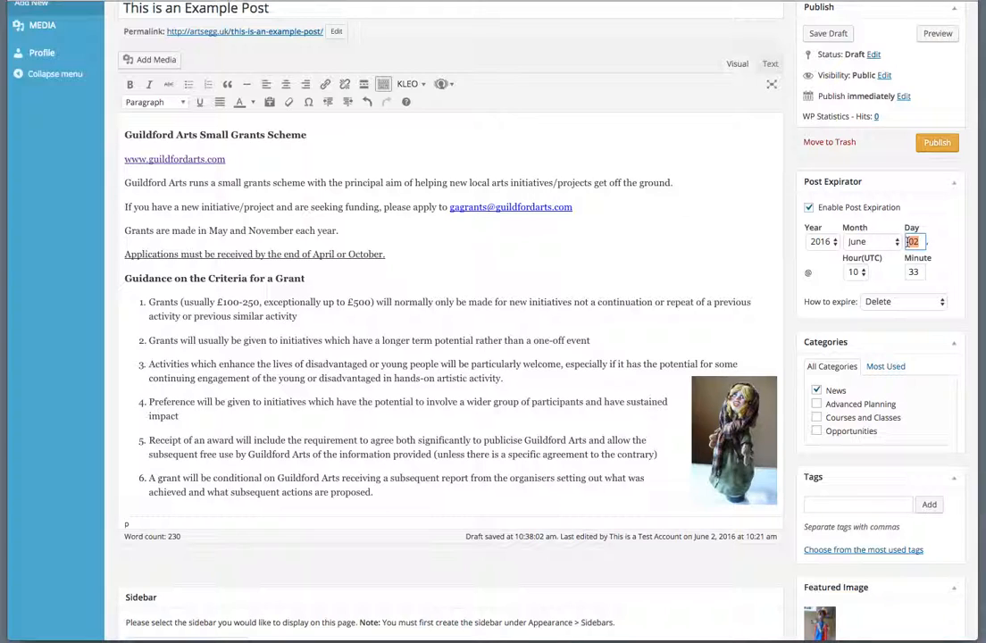
pyautogui.write('6')
# - Enter 'This is a caption' as the featured image caption
pyautogui.scroll(2, 921, 304)
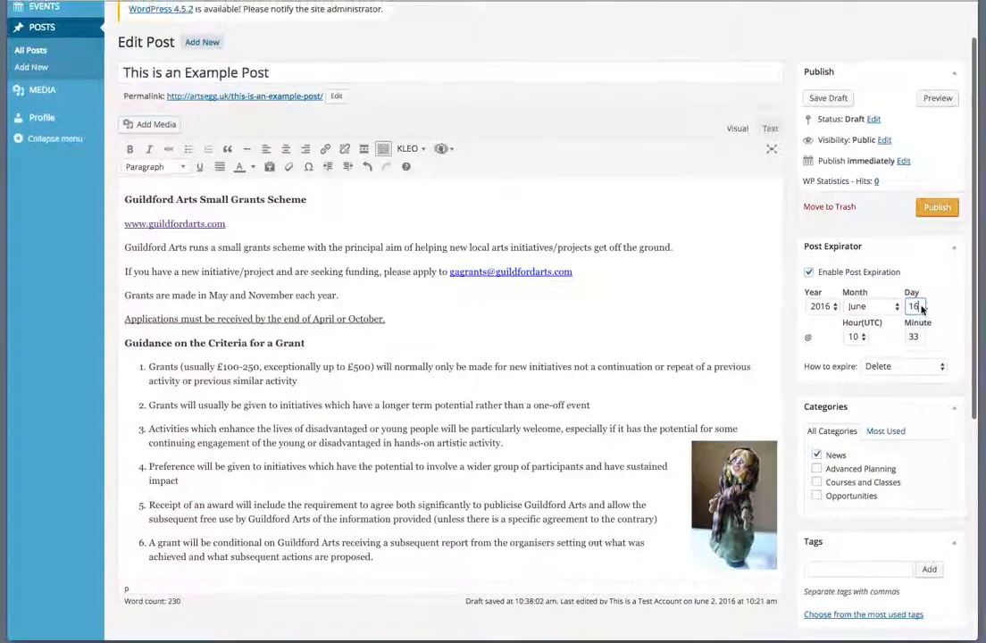
pyautogui.scroll(-8, 921, 307)
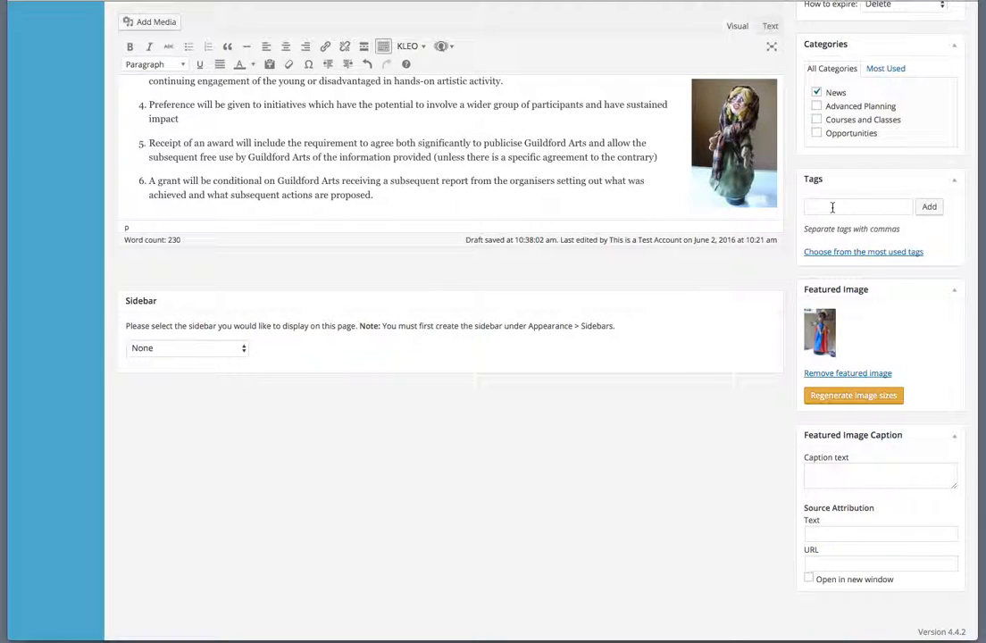
pyautogui.click(832, 207)
pyautogui.scroll(-1, 832, 207)
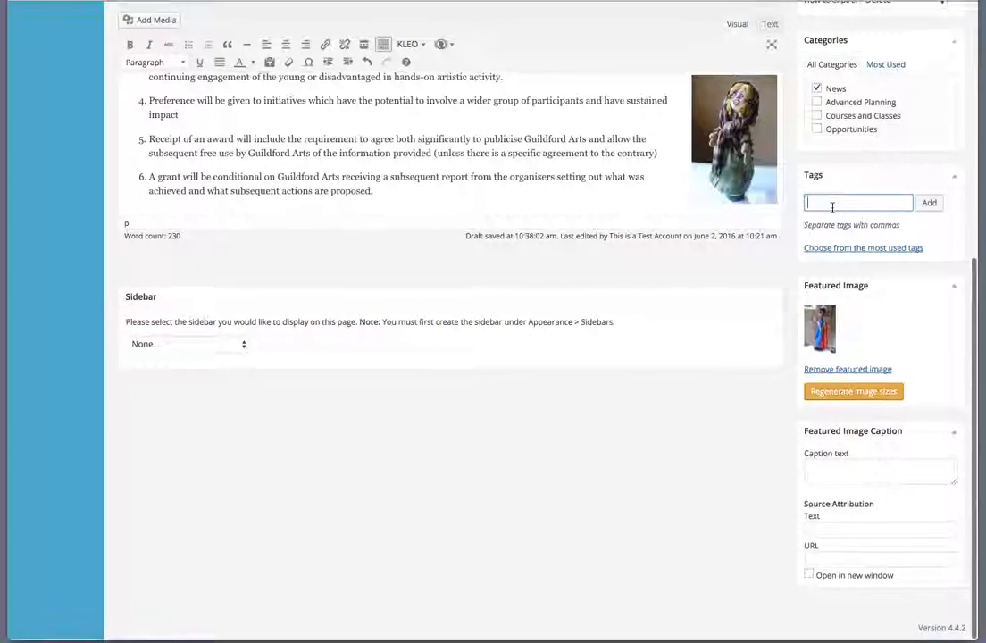
pyautogui.click(829, 473)
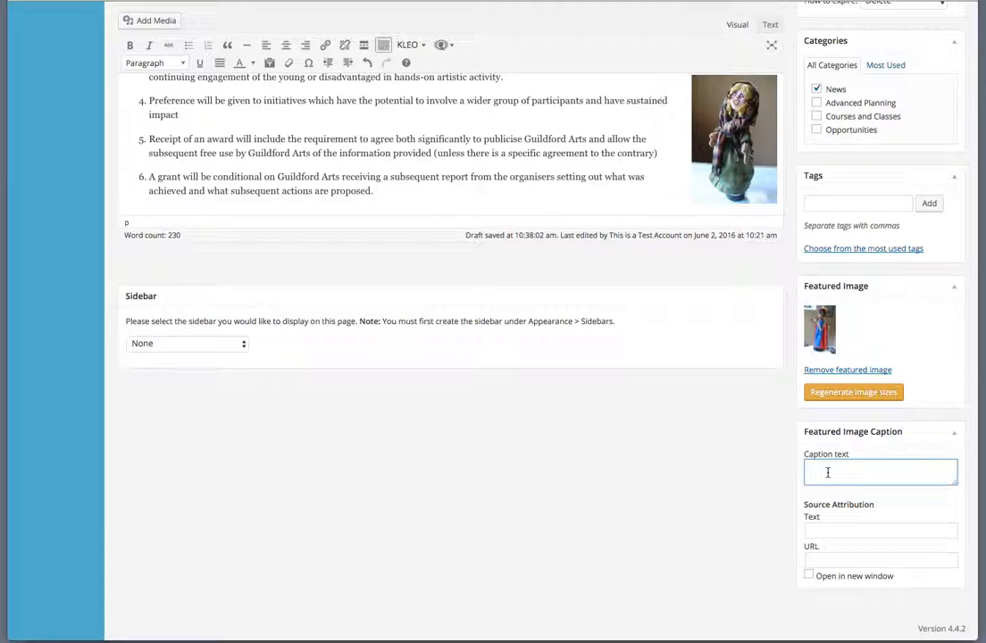
pyautogui.write('This is a caption')
pyautogui.scroll(10, 849, 379)
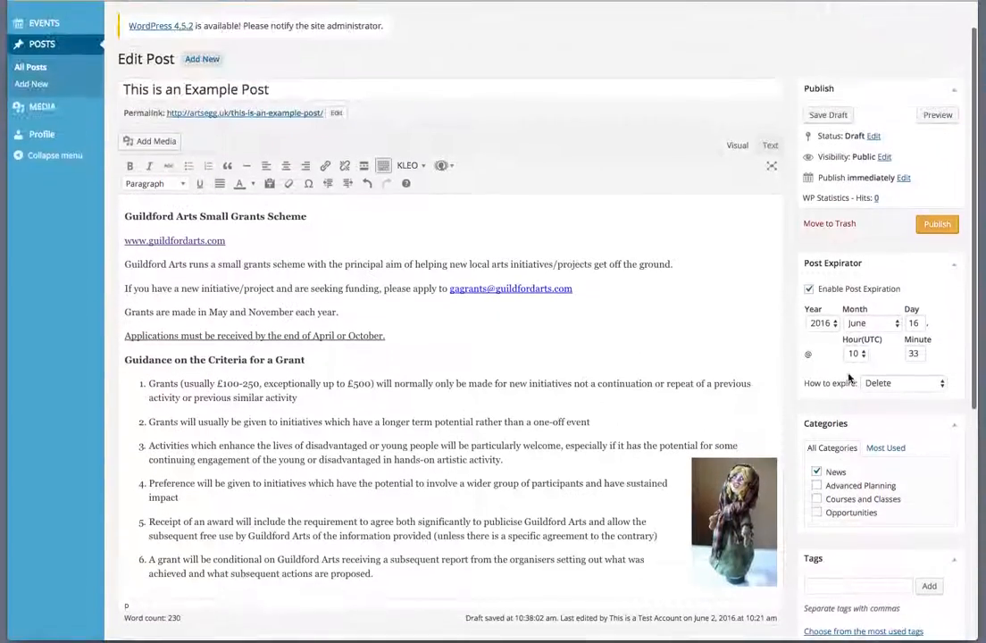
pyautogui.scroll(1, 849, 379)
# - Publish the post, then preview it on the live ArtsEGG site
pyautogui.click(934, 266)
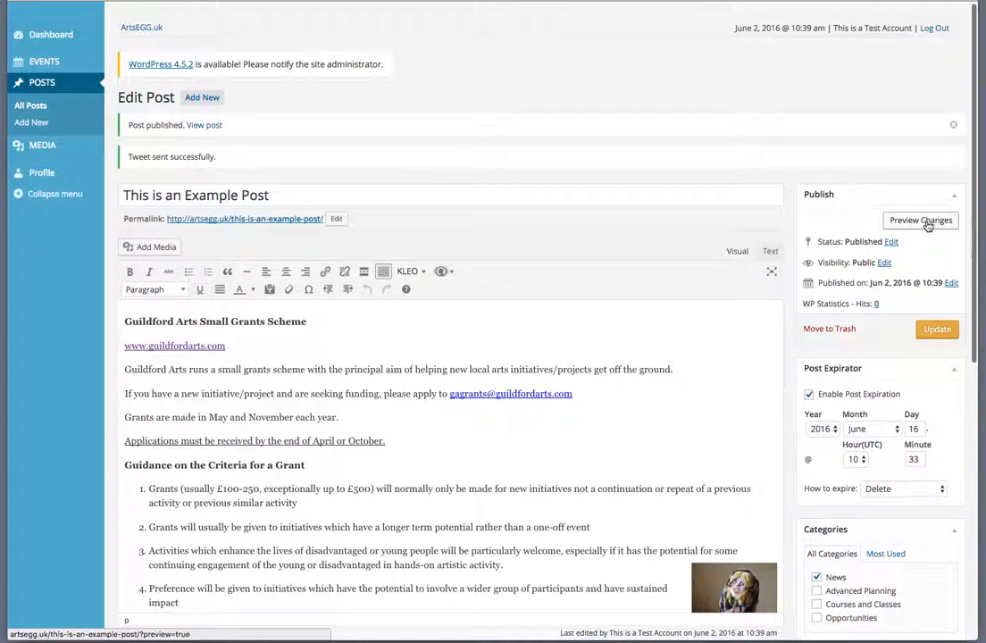
pyautogui.click(924, 226)
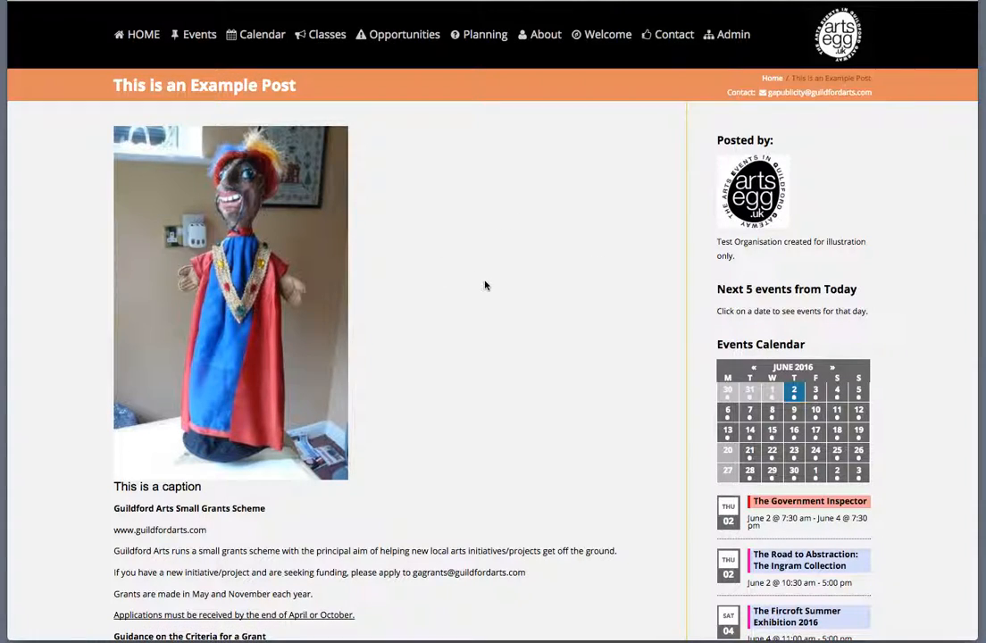
pyautogui.scroll(-2, 484, 285)
pyautogui.scroll(2, 484, 285)
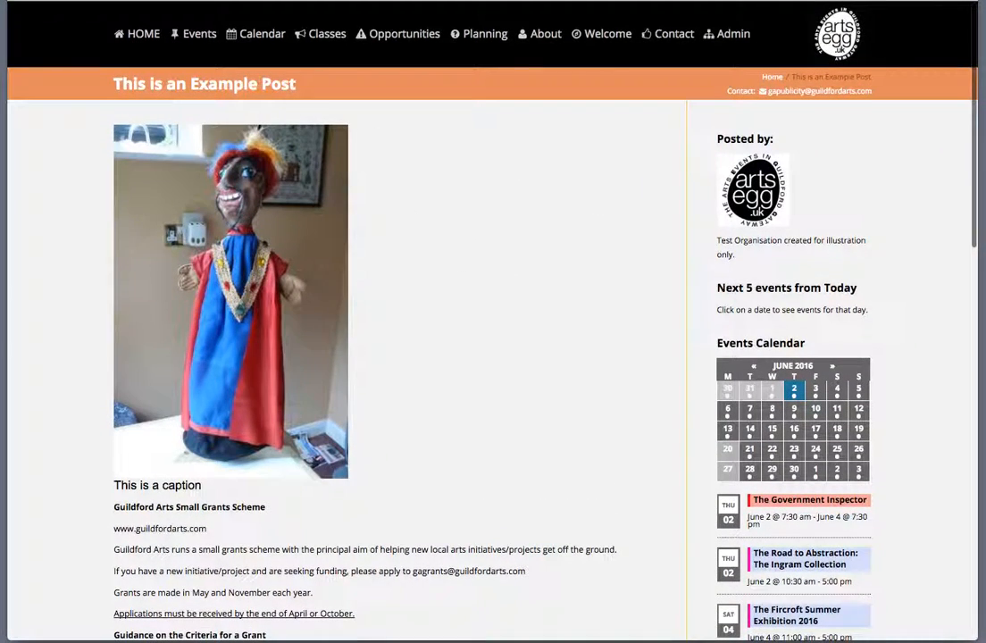
pyautogui.scroll(-3, 314, 326)
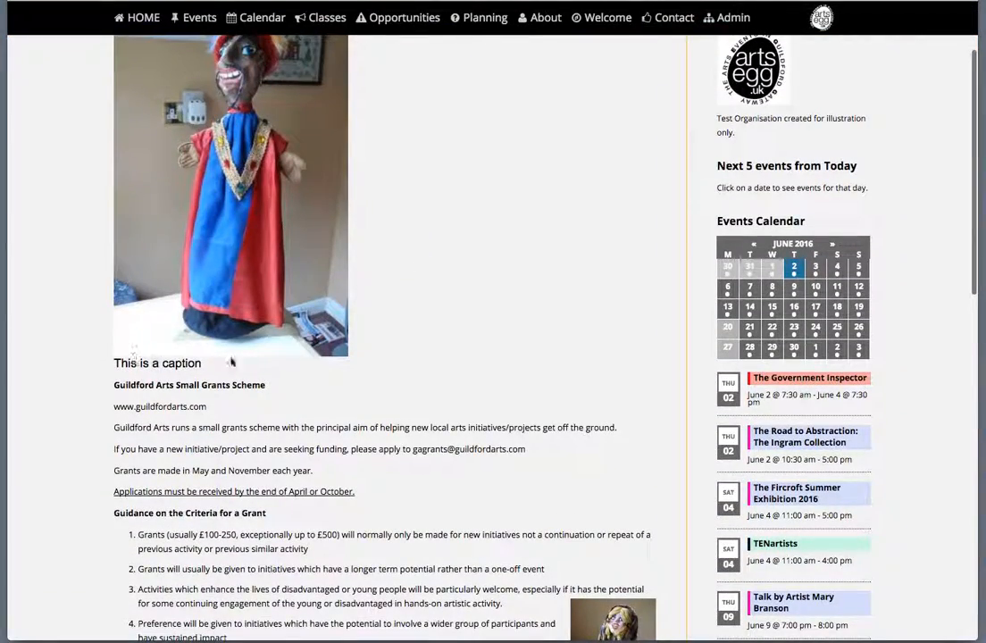
pyautogui.scroll(-7, 505, 278)
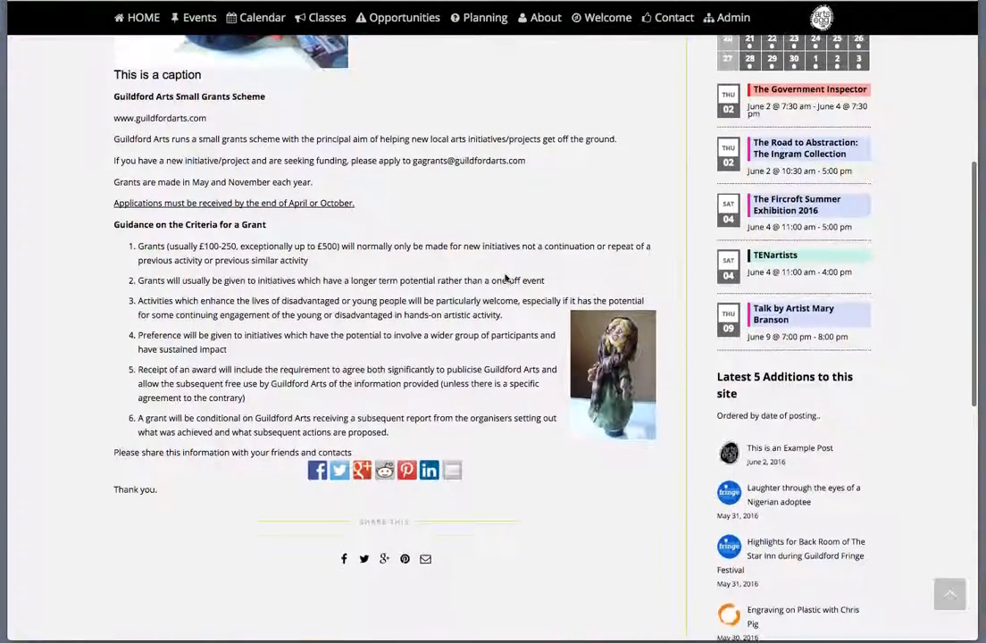
pyautogui.click(162, 121)
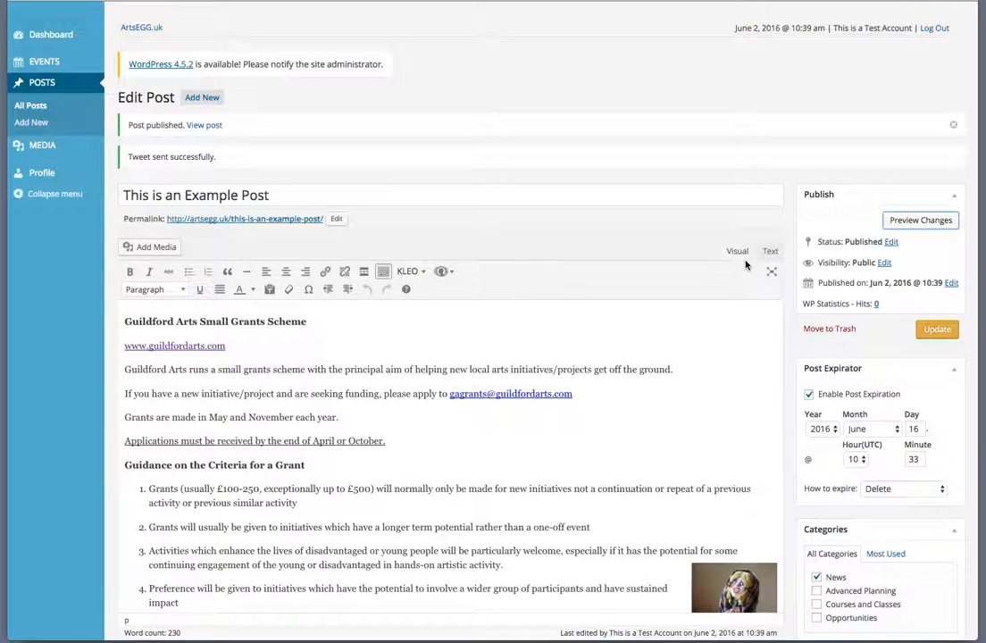
# - Log out of the admin and open 'This is an Example Post' from the home page news cards
pyautogui.click(936, 34)
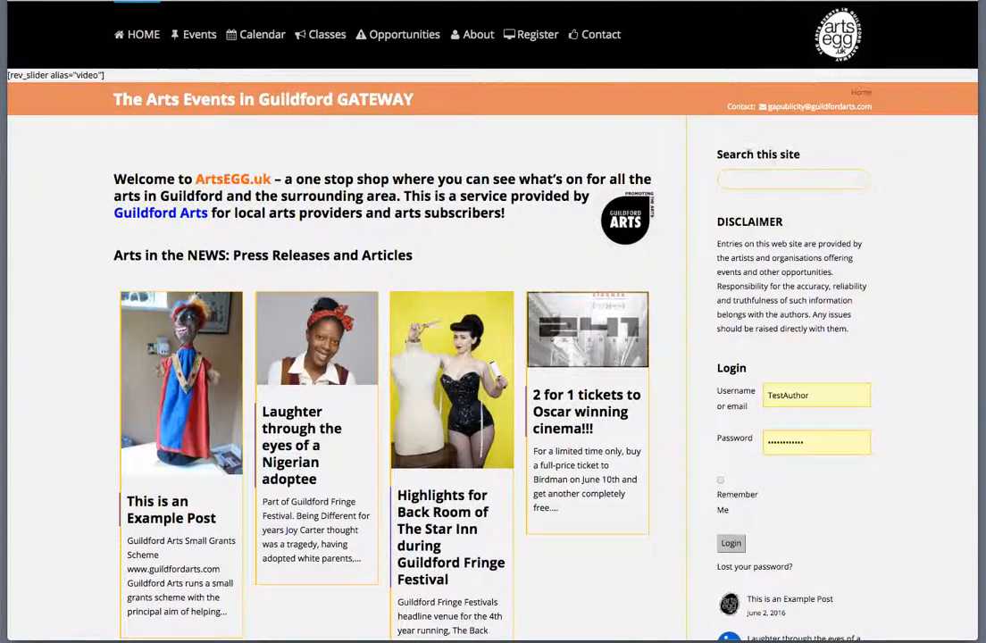
pyautogui.scroll(-5, 419, 313)
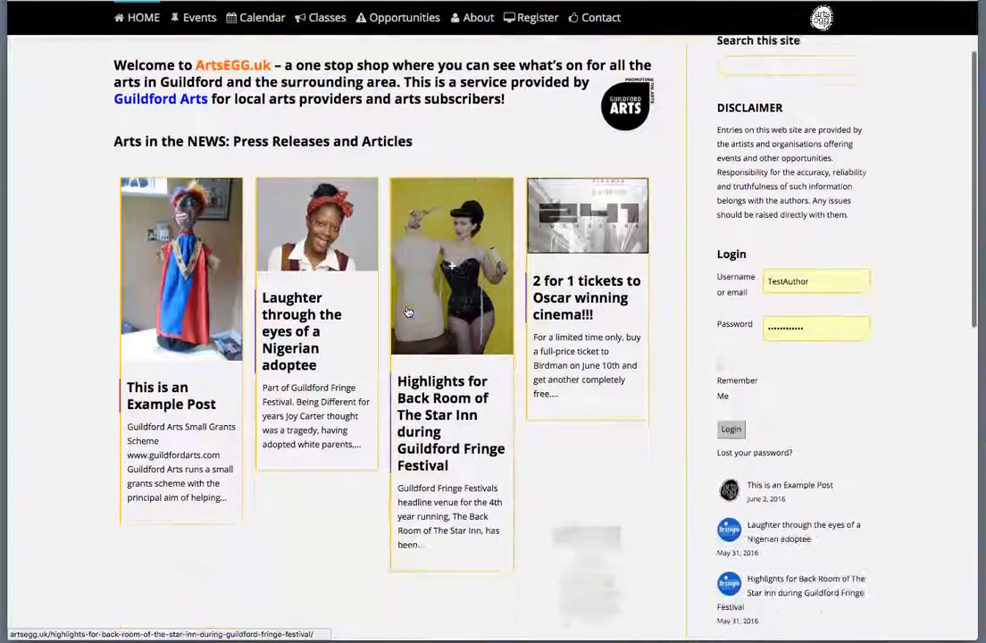
pyautogui.scroll(-5, 407, 310)
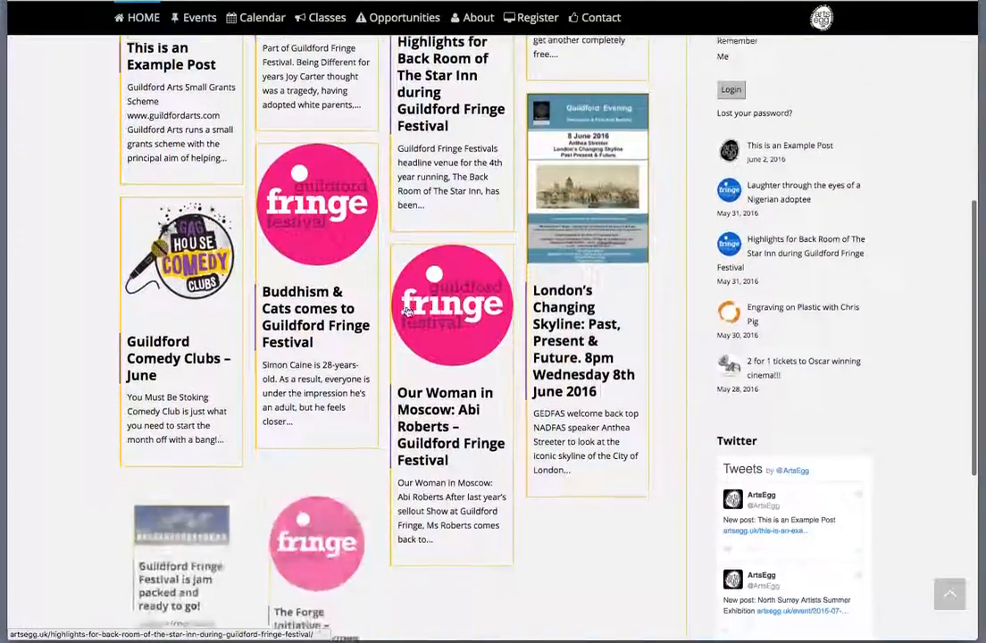
pyautogui.scroll(6, 121, 228)
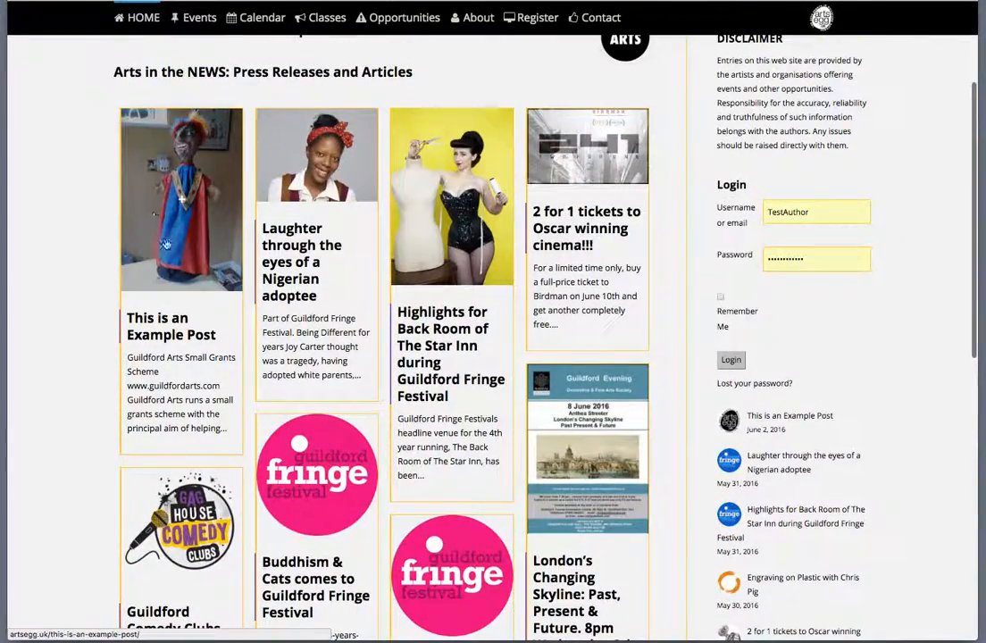
pyautogui.scroll(1, 169, 243)
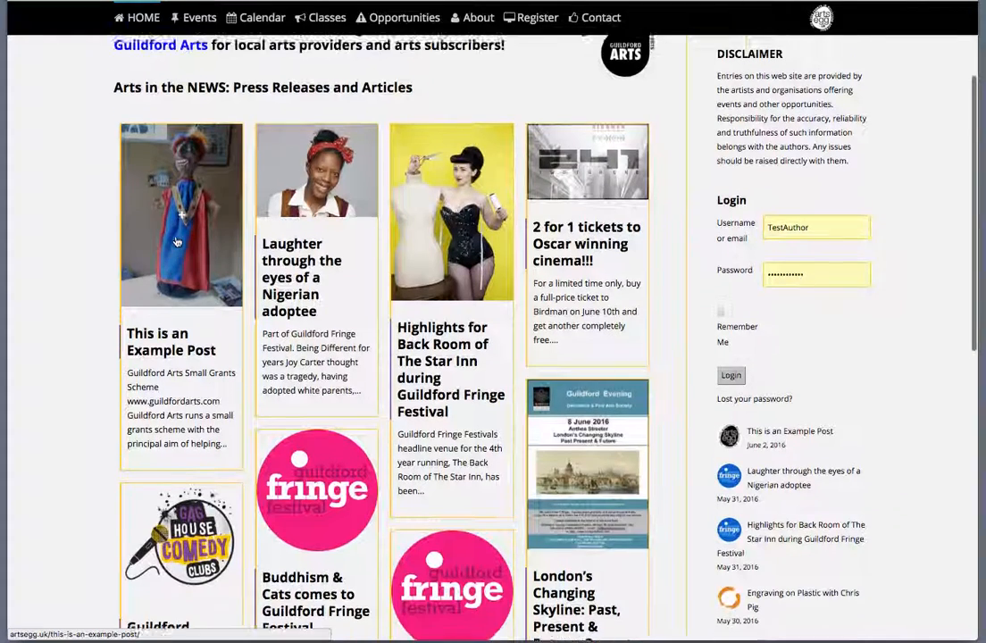
pyautogui.click(177, 241)
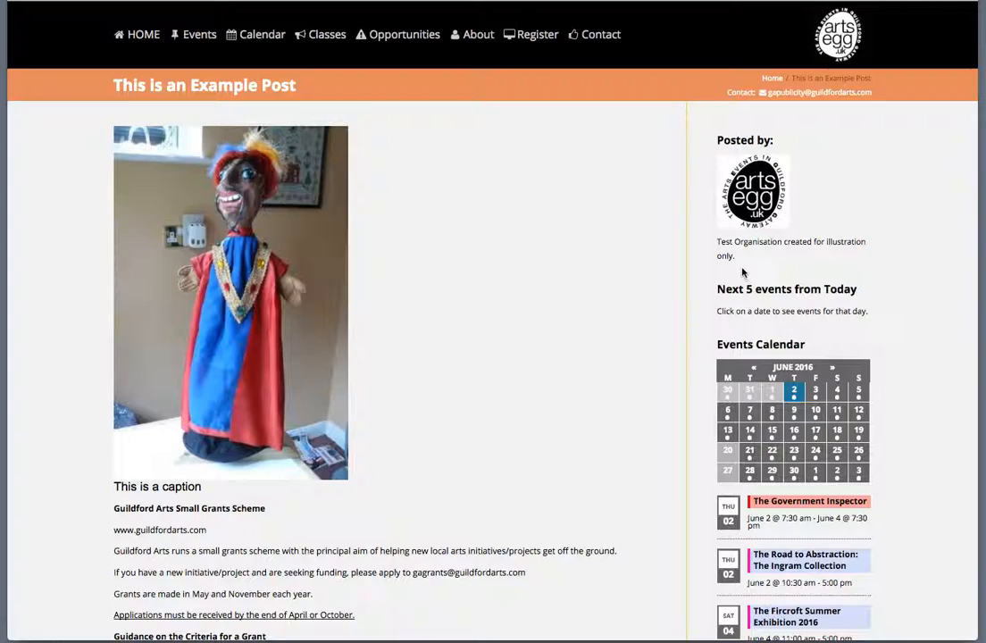
pyautogui.scroll(-5, 433, 297)
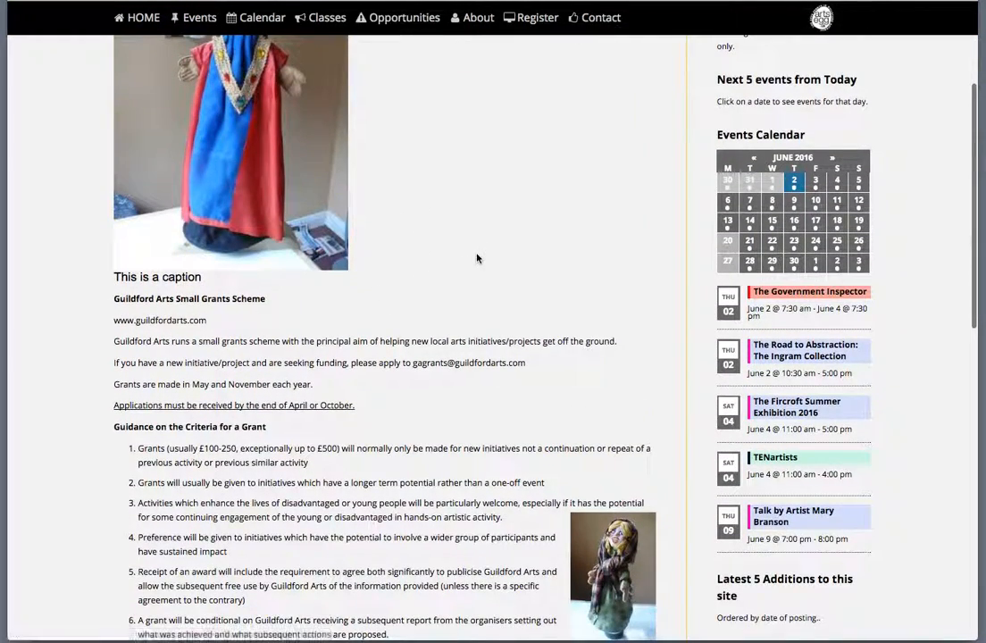
pyautogui.scroll(-1, 477, 258)
pyautogui.scroll(-5, 477, 258)
pyautogui.scroll(9, 476, 258)
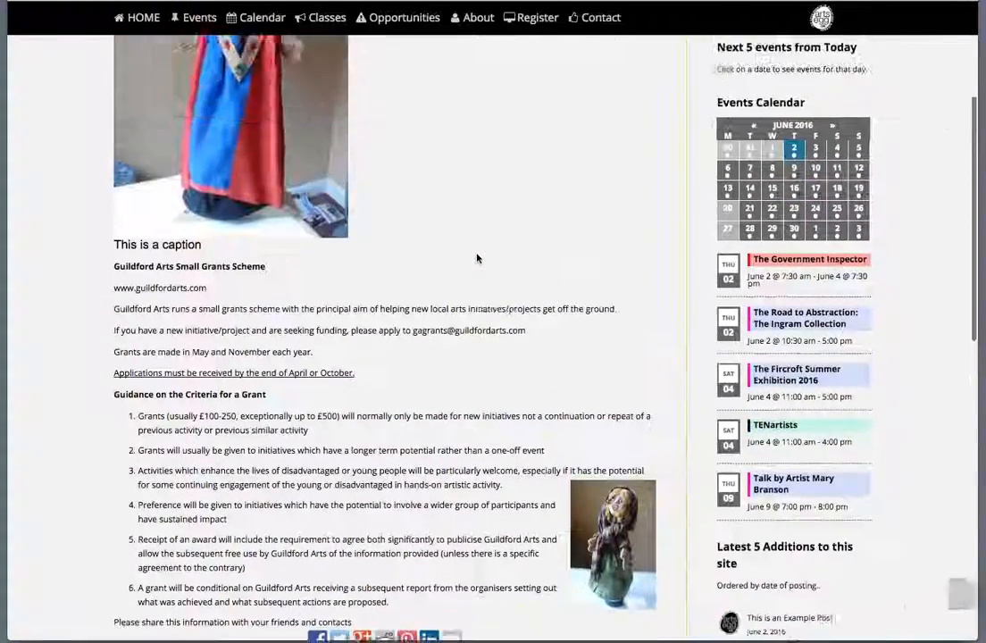
pyautogui.scroll(2, 477, 258)
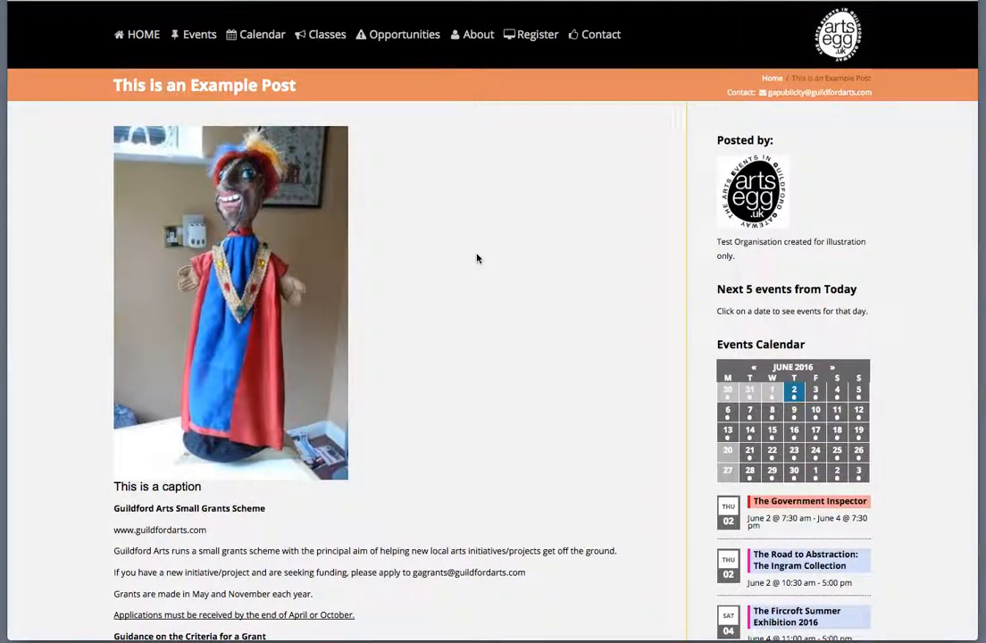